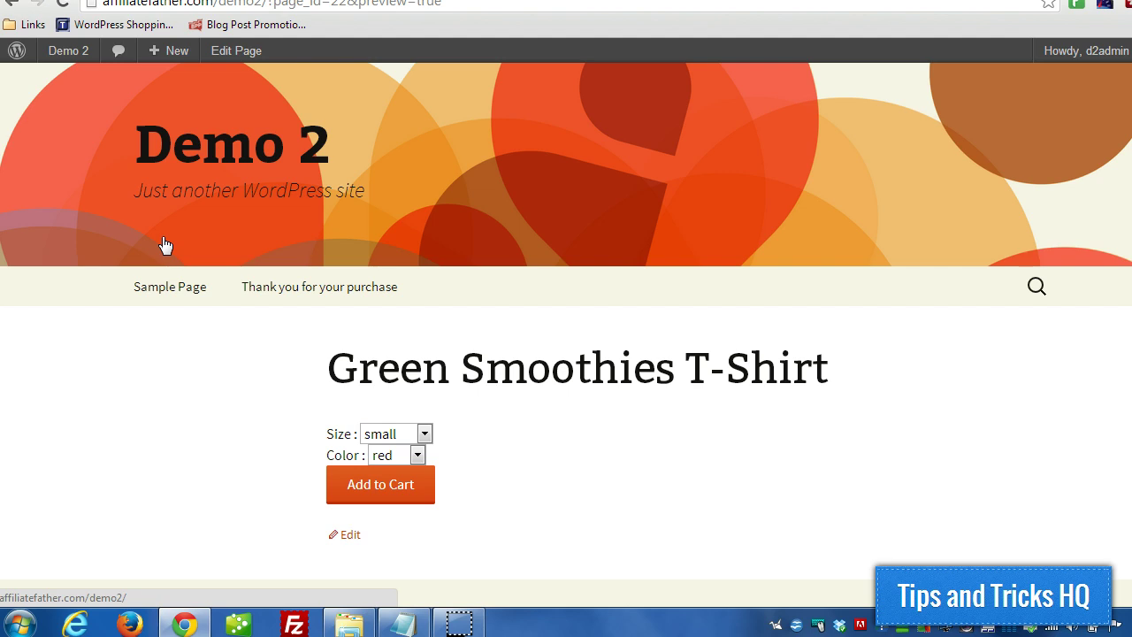
Step: Remove the shipping, var1 and var2 attributes from the cart button shortcode and save the draft
key(ctrl+w)
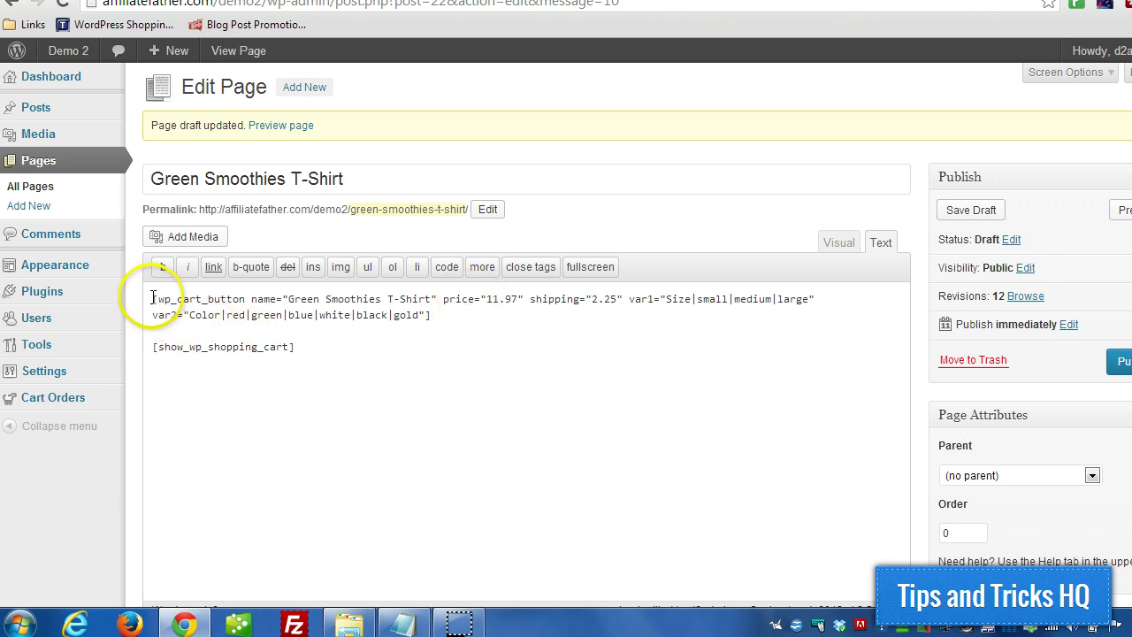
drag(152, 299, 468, 324)
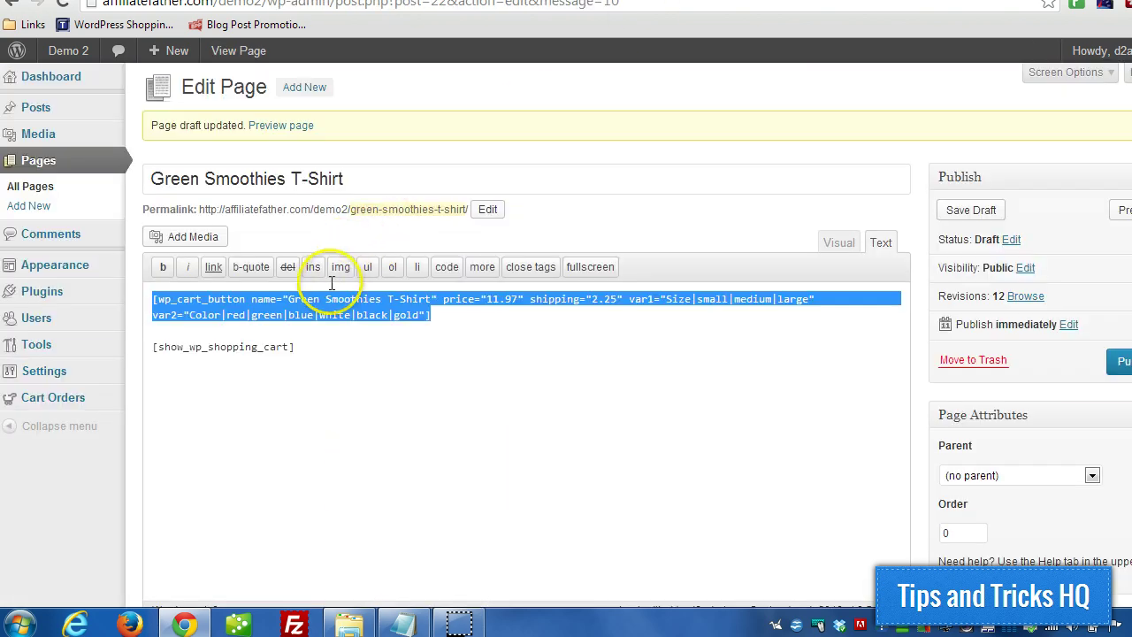
click(310, 301)
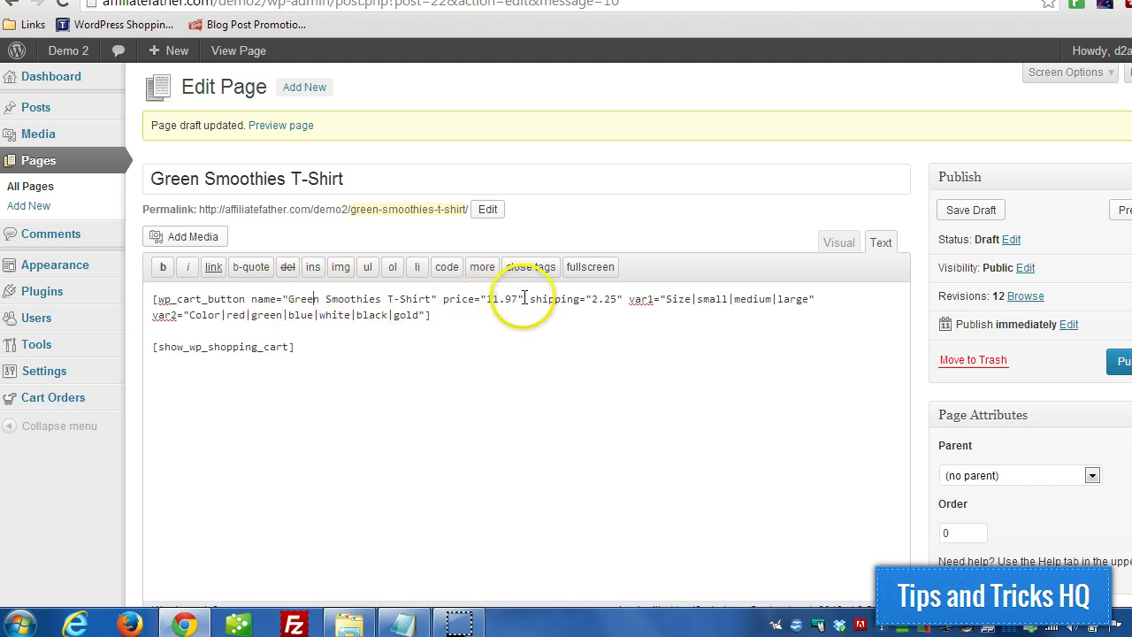
drag(524, 298, 429, 318)
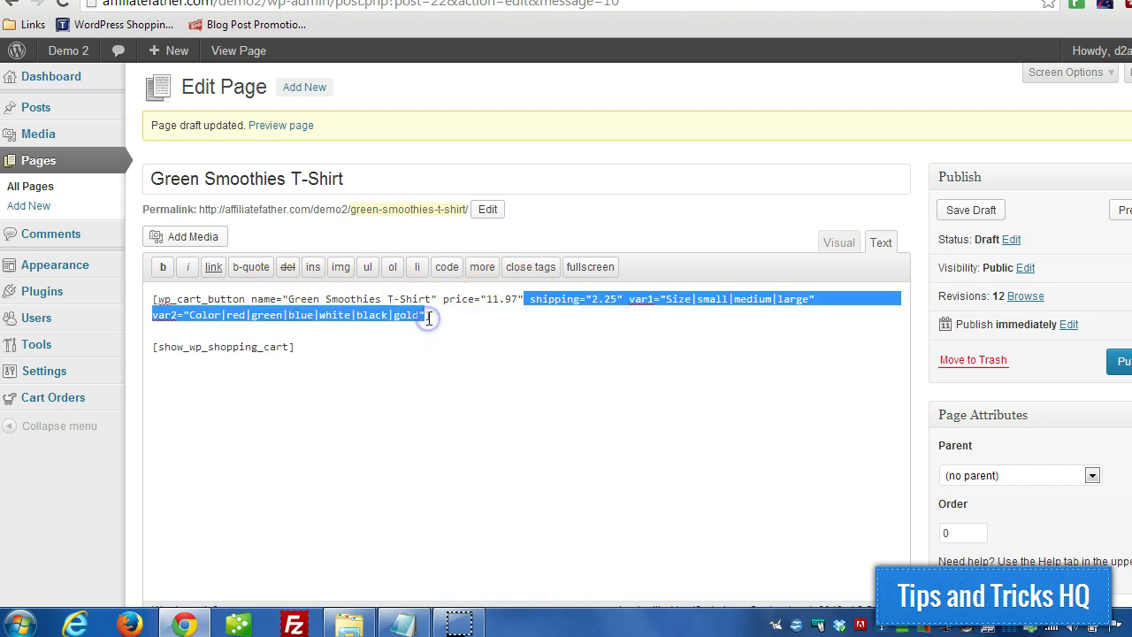
key(BackSpace)
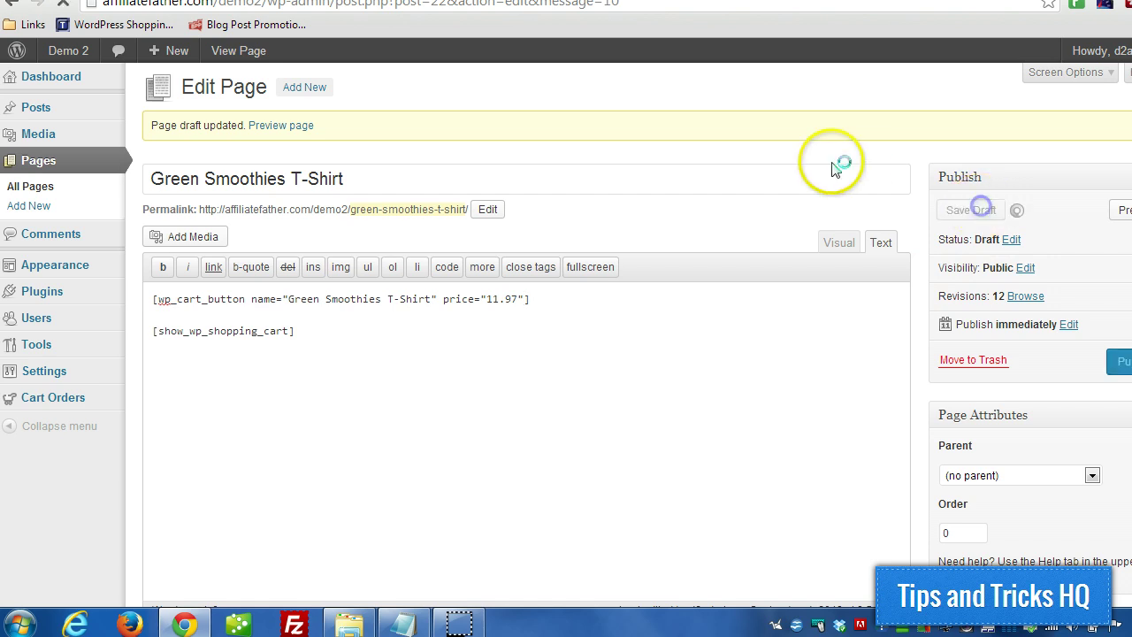
click(972, 209)
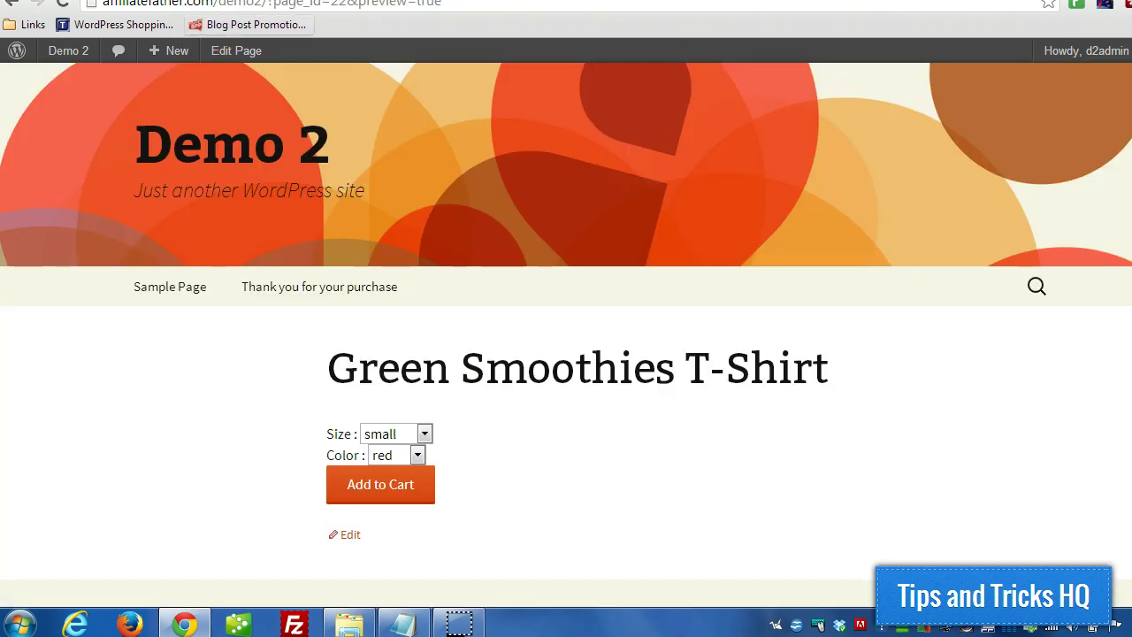
click(457, 4)
key(Return)
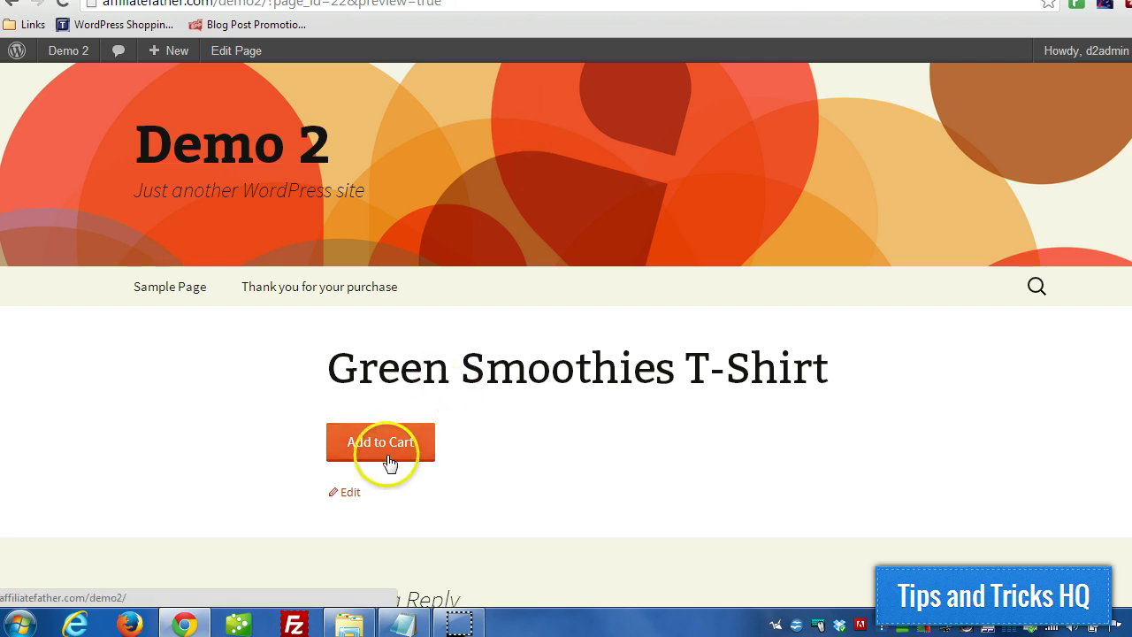
key(ctrl+w)
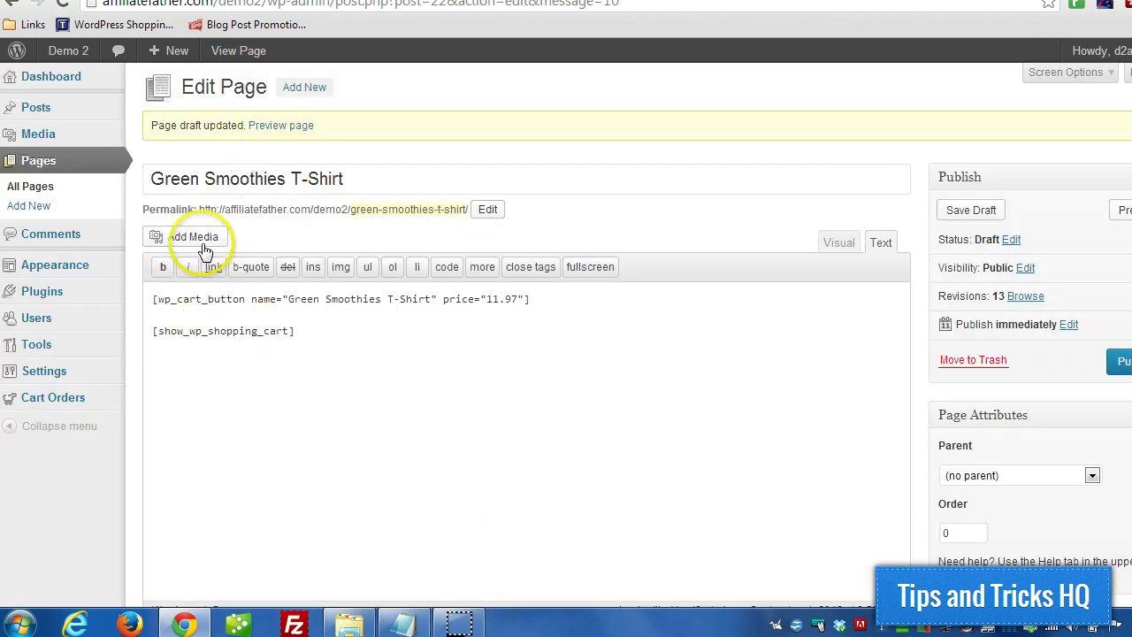
Step: Insert the Green Smoothies t-shirt image on a new line above the cart shortcode
click(152, 299)
key(Return)
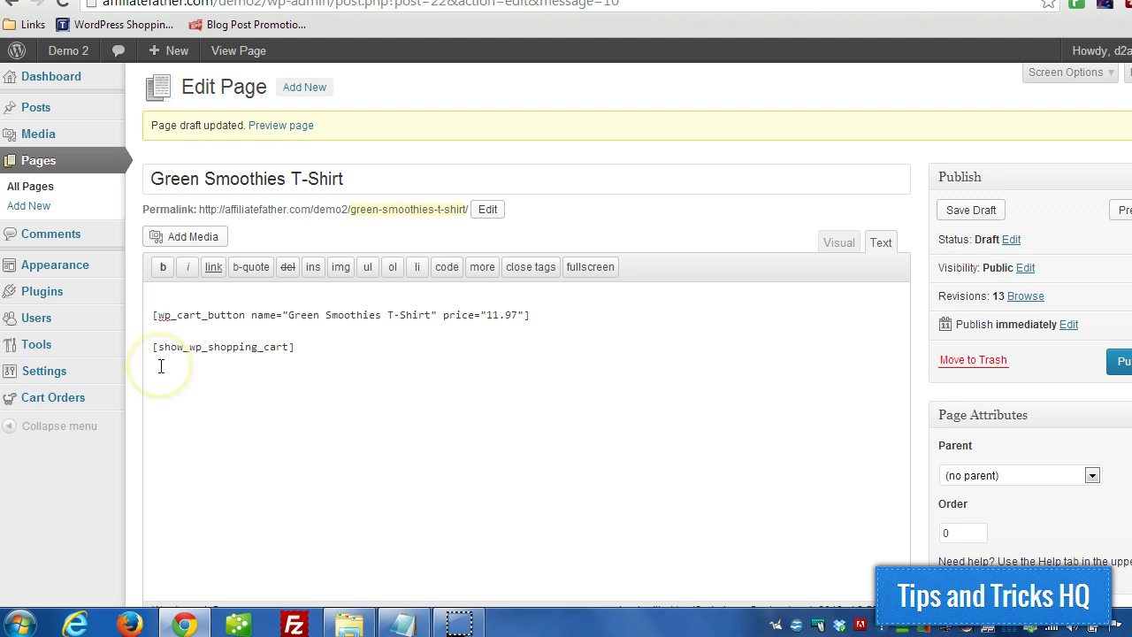
click(194, 237)
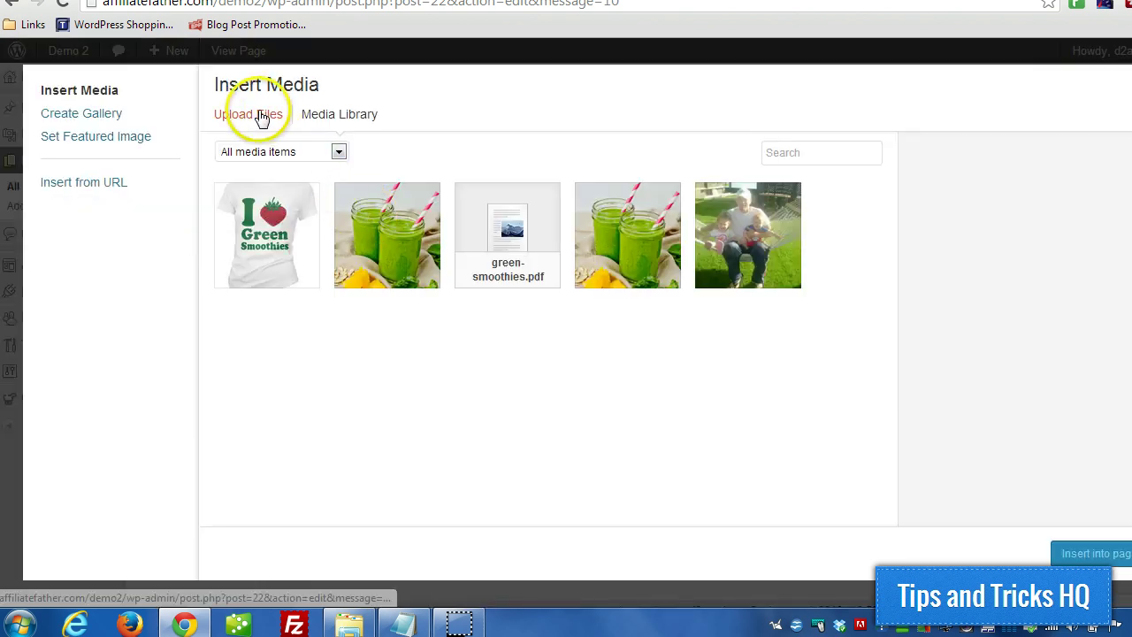
click(277, 224)
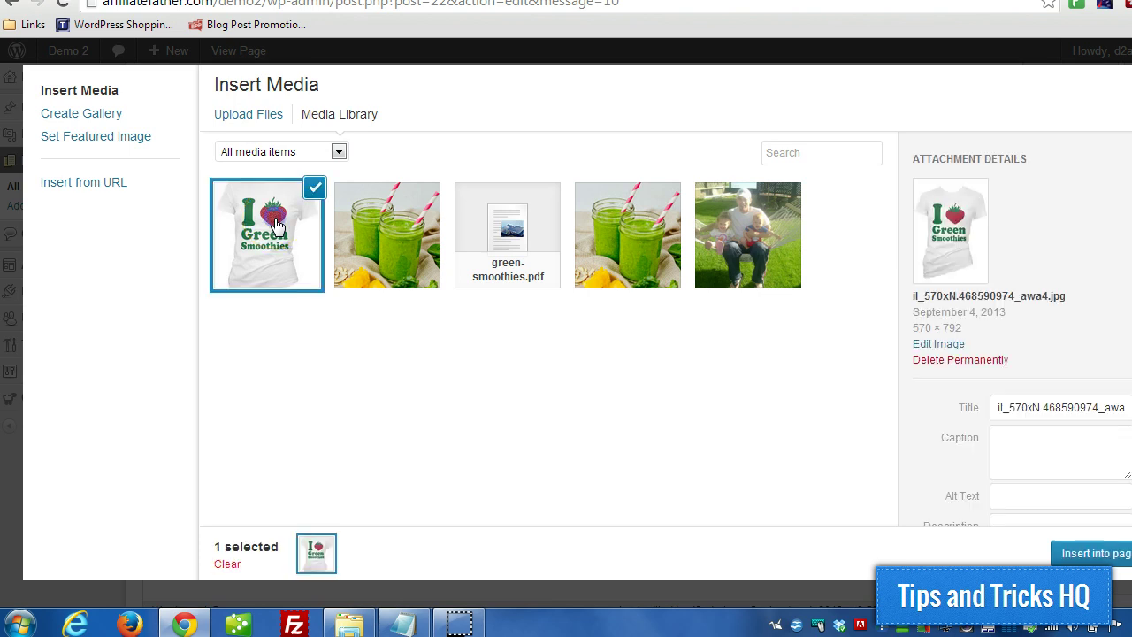
click(1086, 555)
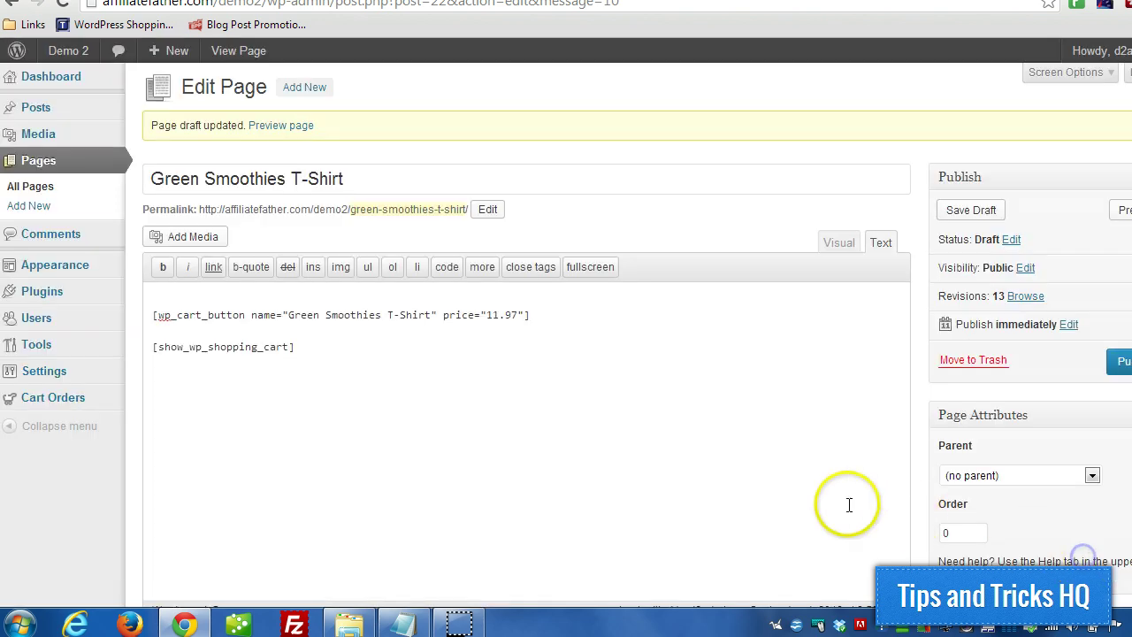
Step: Add a description line starting 'Great t' below the image and save the draft
key(Return)
key(Return)
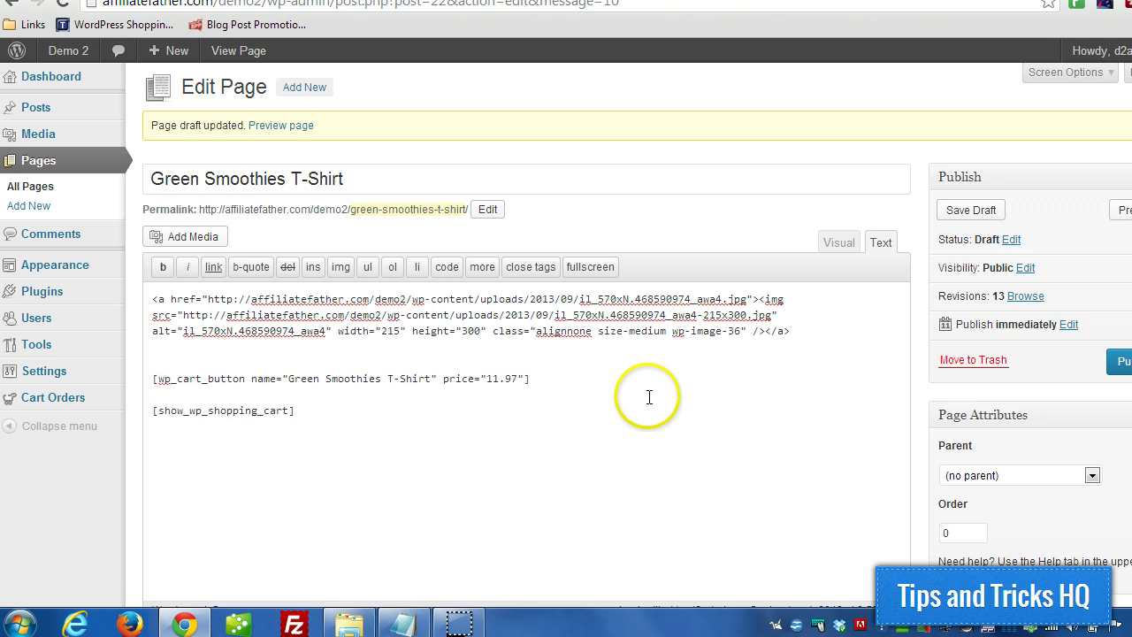
key(Return)
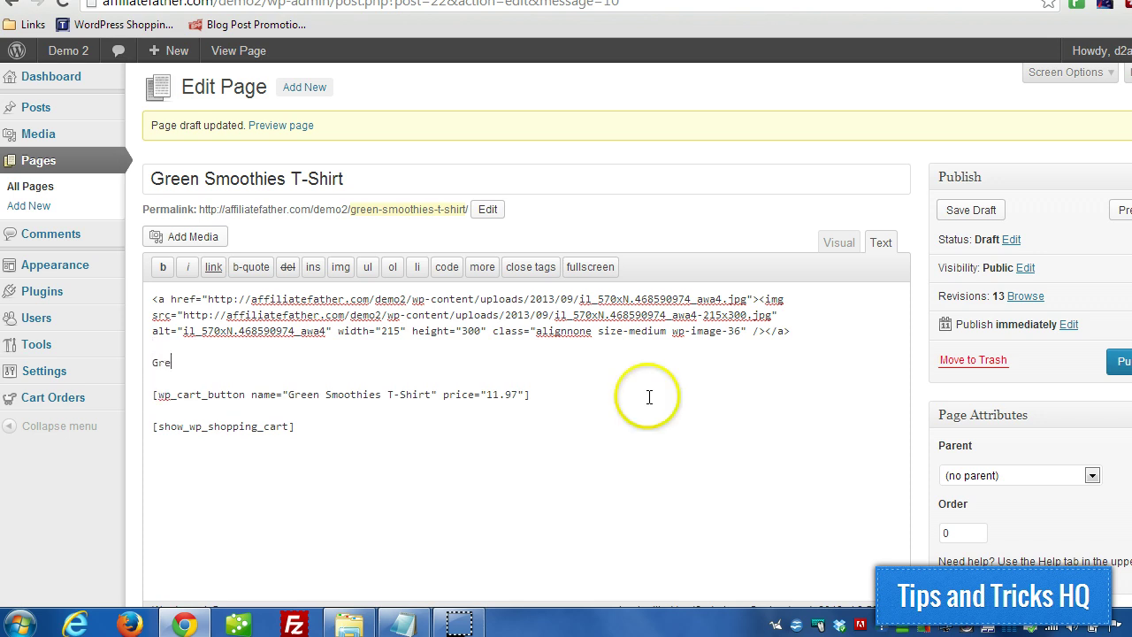
text(Great t-shirt for green smoothie lovers.)
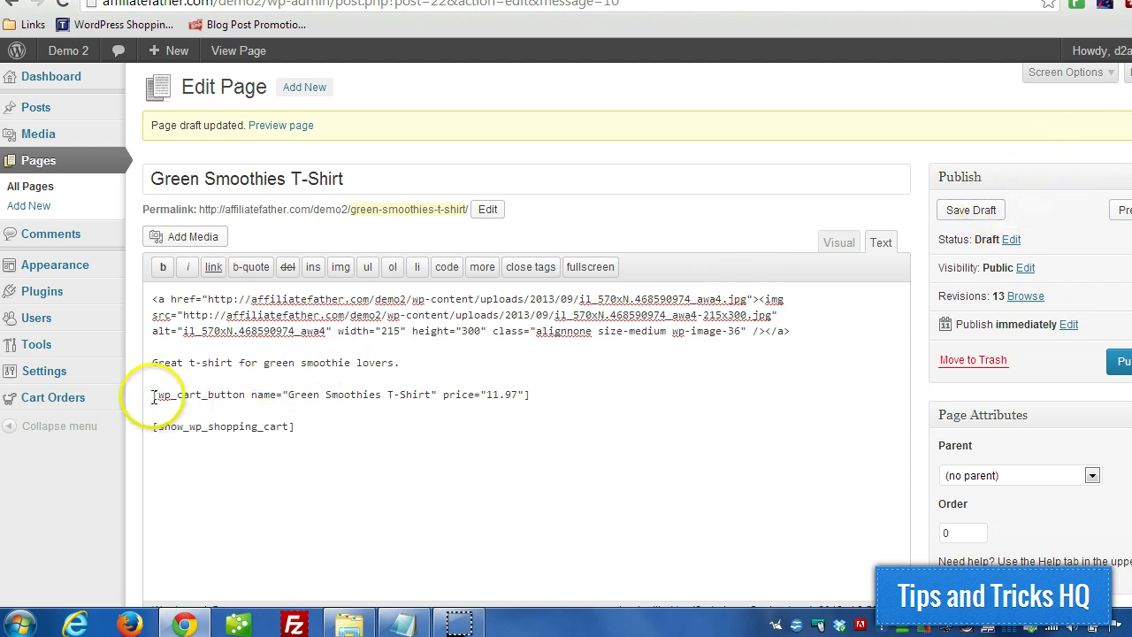
drag(153, 394, 559, 393)
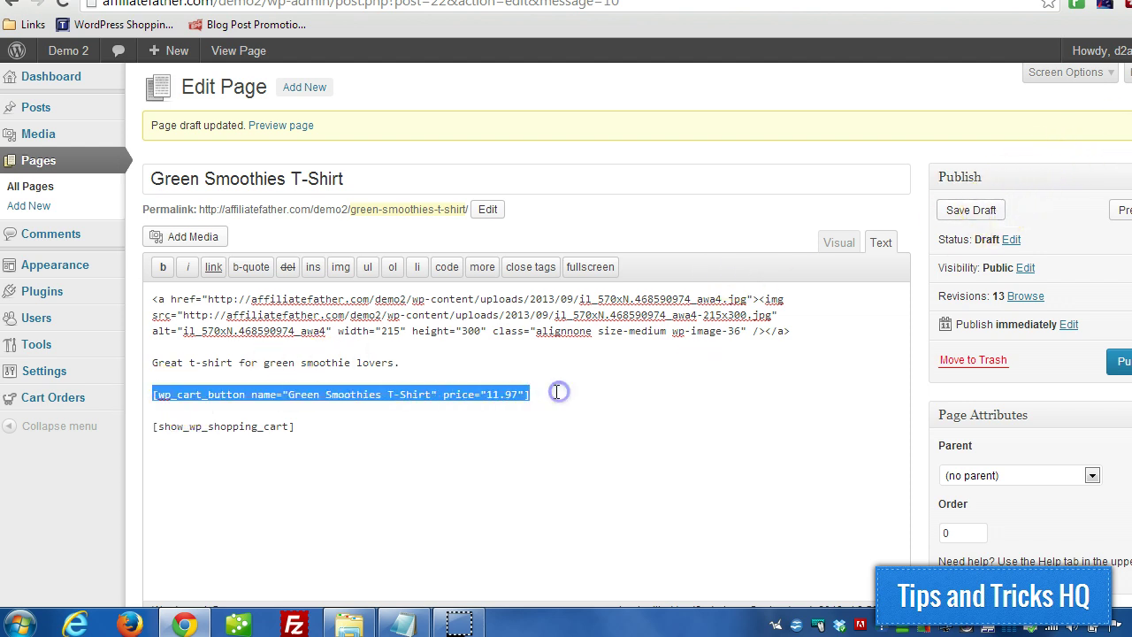
click(531, 394)
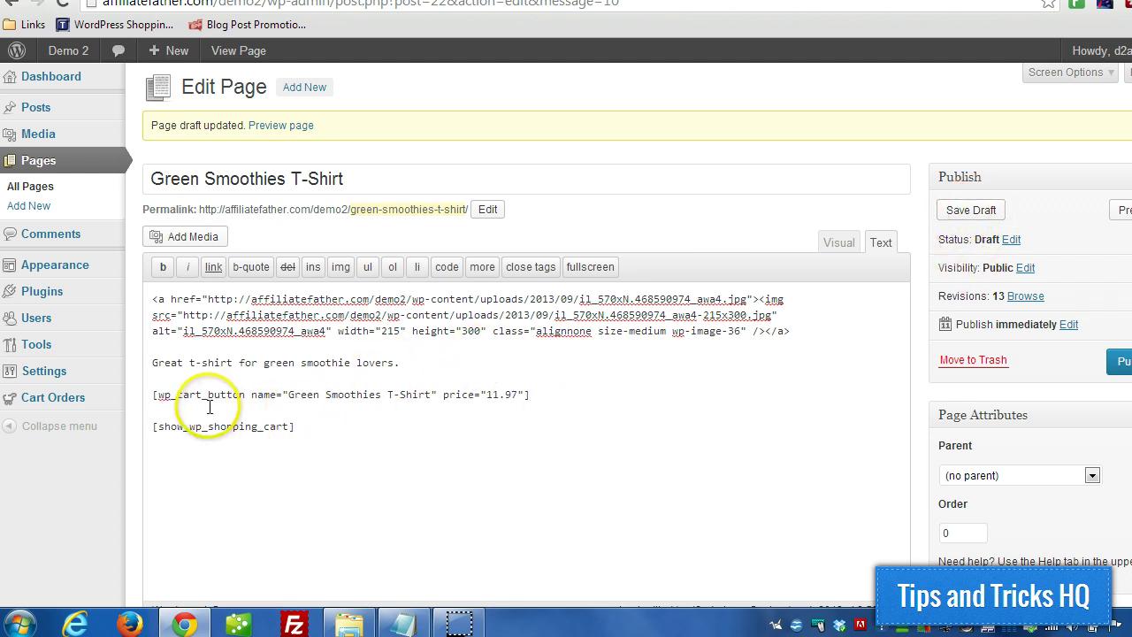
click(960, 210)
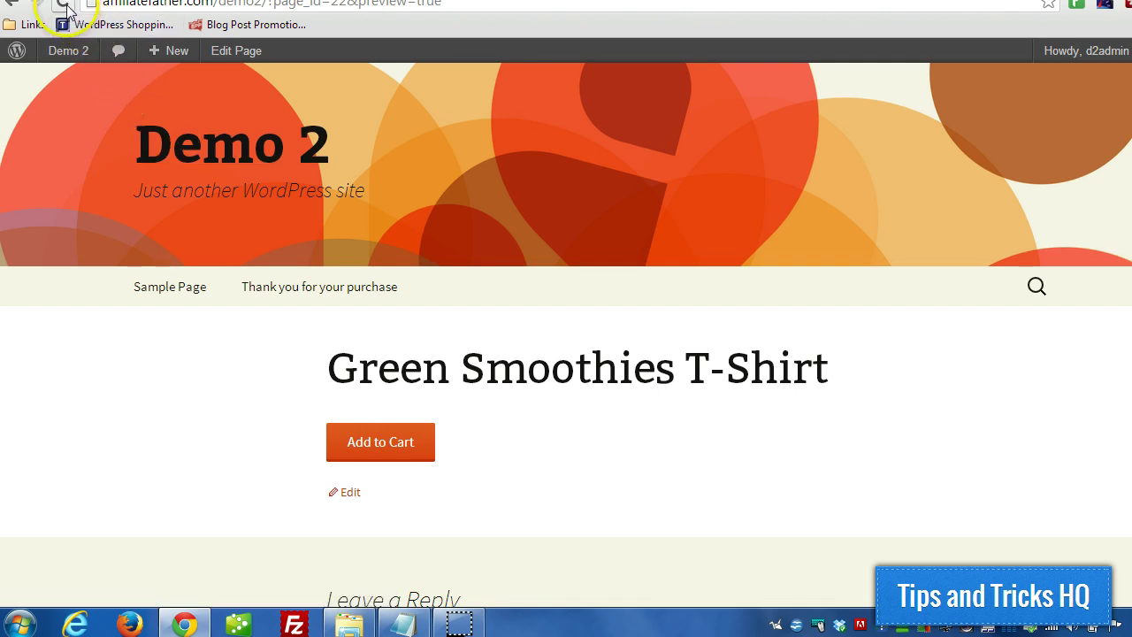
Step: Reload the preview to check the shirt image and description, then return to the page editor
click(469, 9)
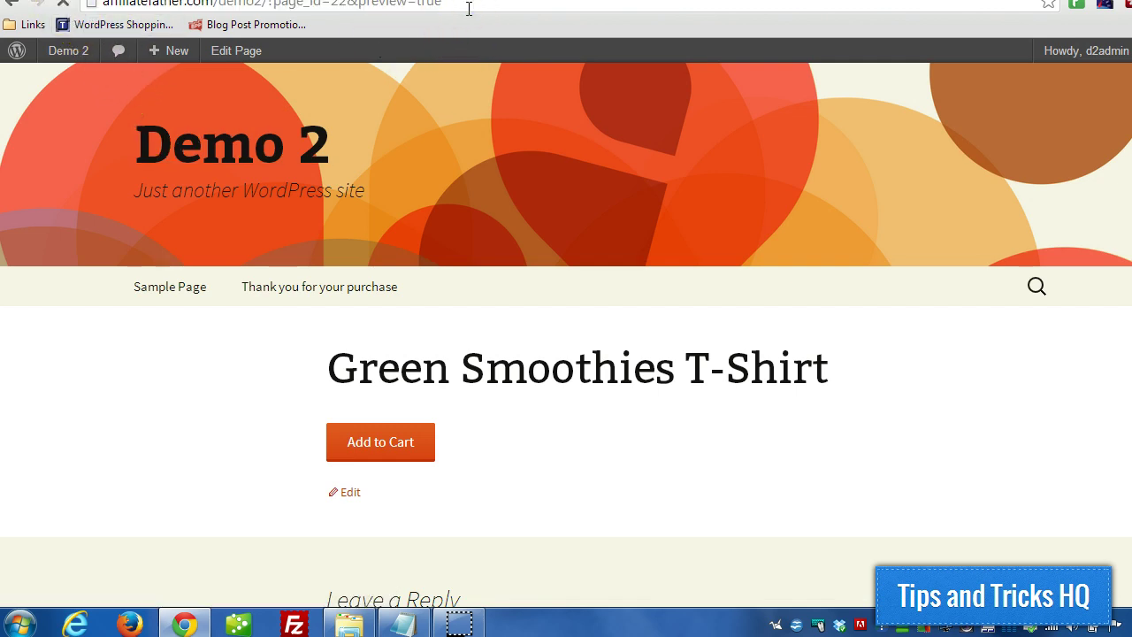
key(Return)
scroll(535, 311, down, 3)
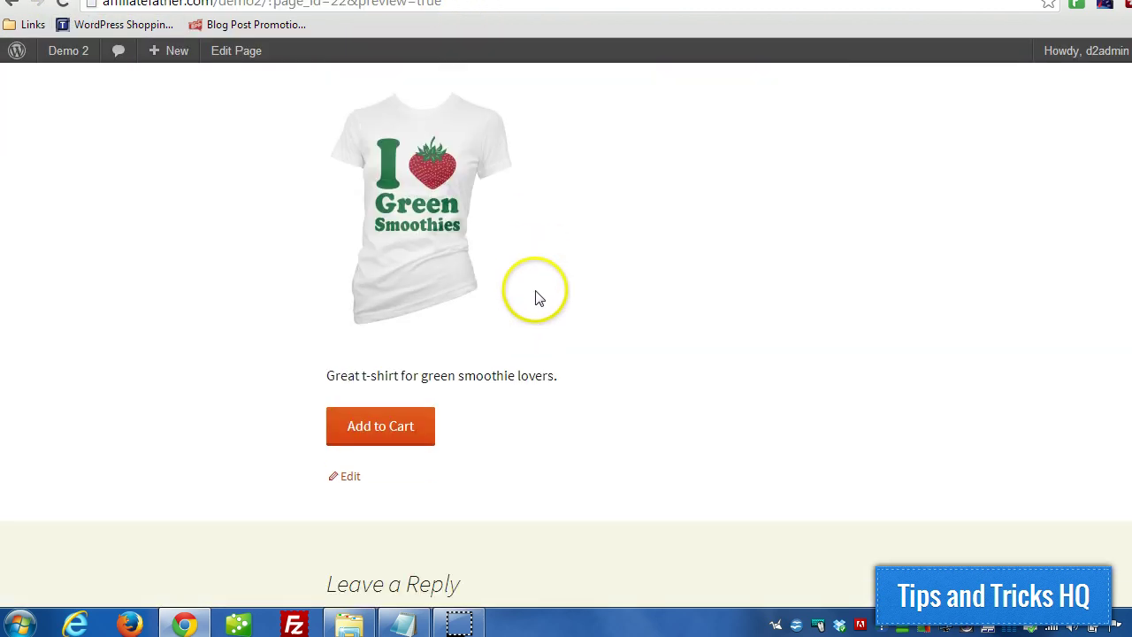
scroll(535, 301, up, 1)
scroll(536, 298, down, 1)
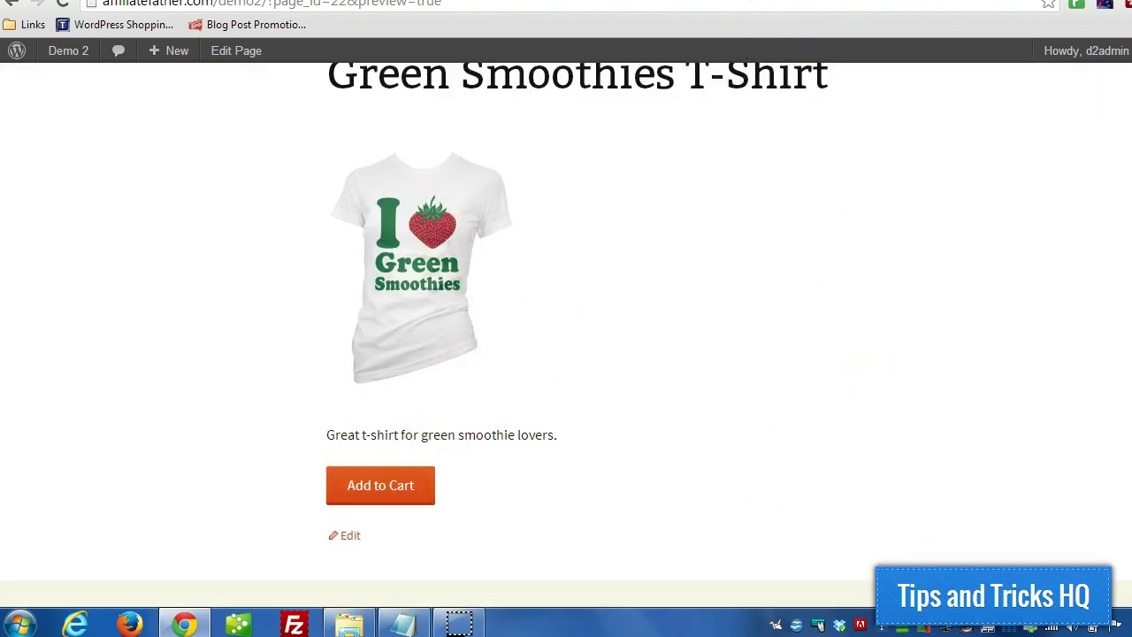
key(ctrl+w)
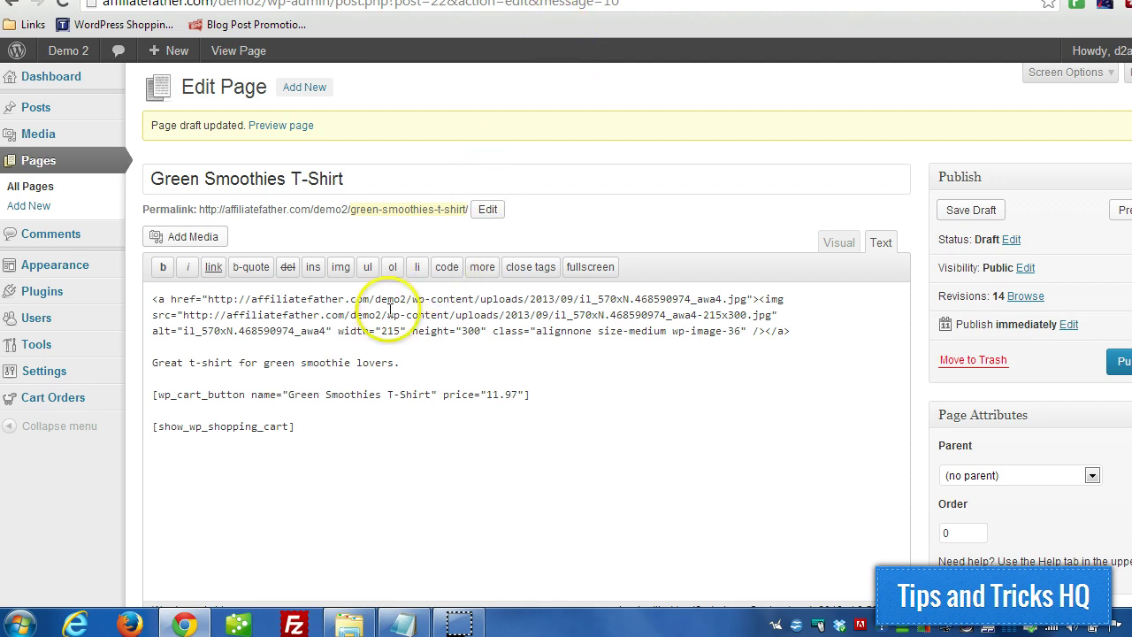
Step: Delete the image, description and cart shortcode from the page content
click(322, 409)
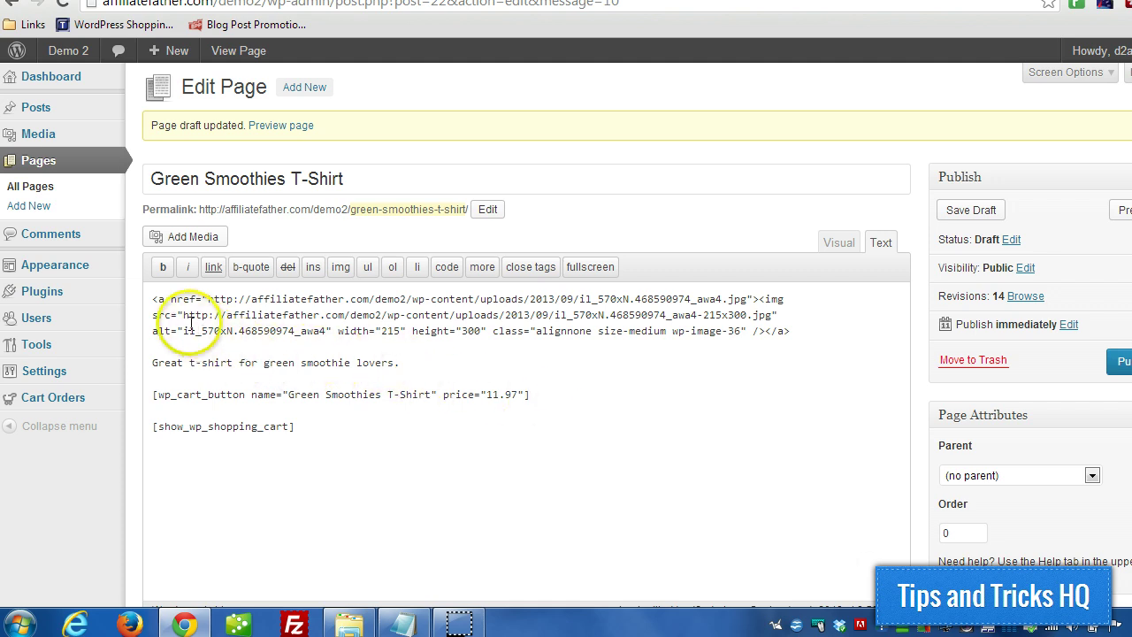
drag(150, 298, 527, 390)
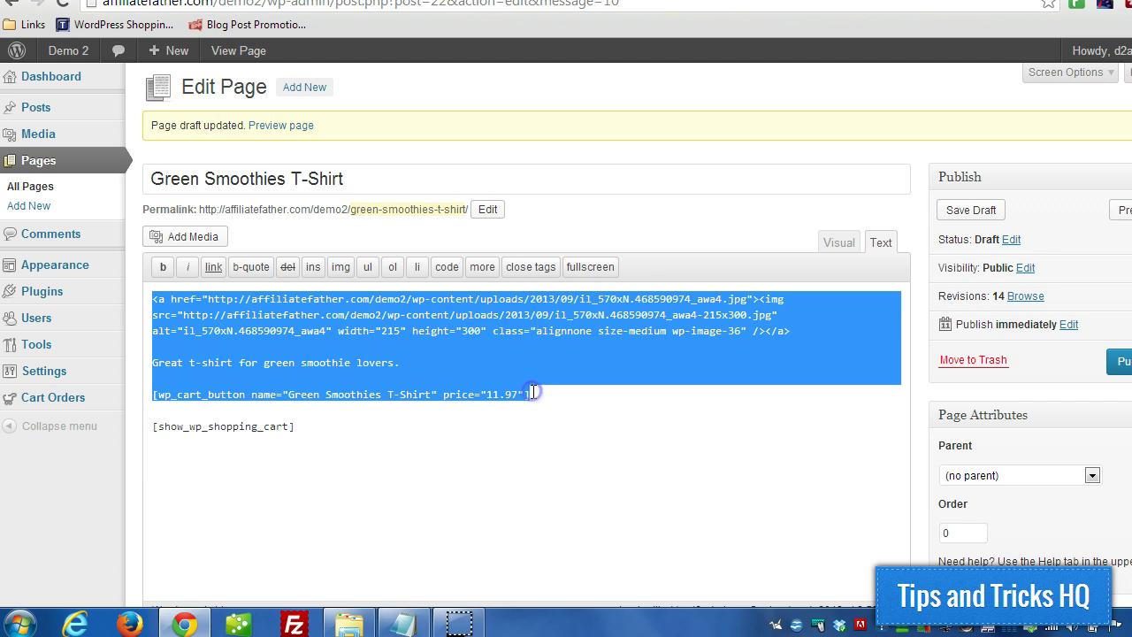
key(Delete)
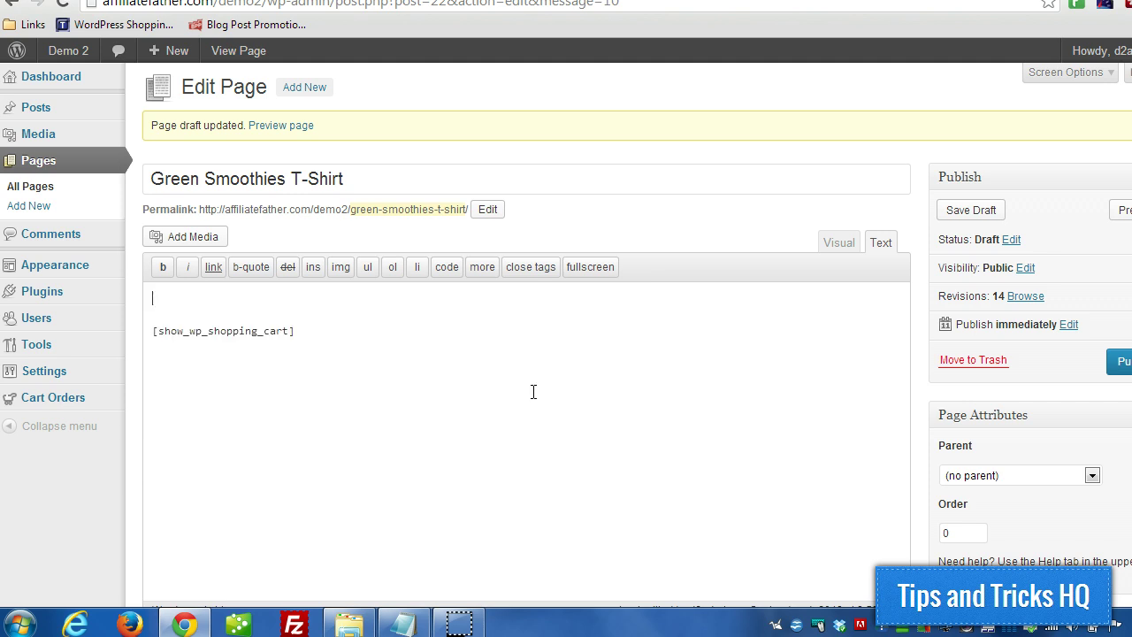
Step: Copy the full wp_cart_display_product shortcode from Notepad and paste it into the page
click(405, 613)
drag(620, 207, 299, 157)
key(ctrl+c)
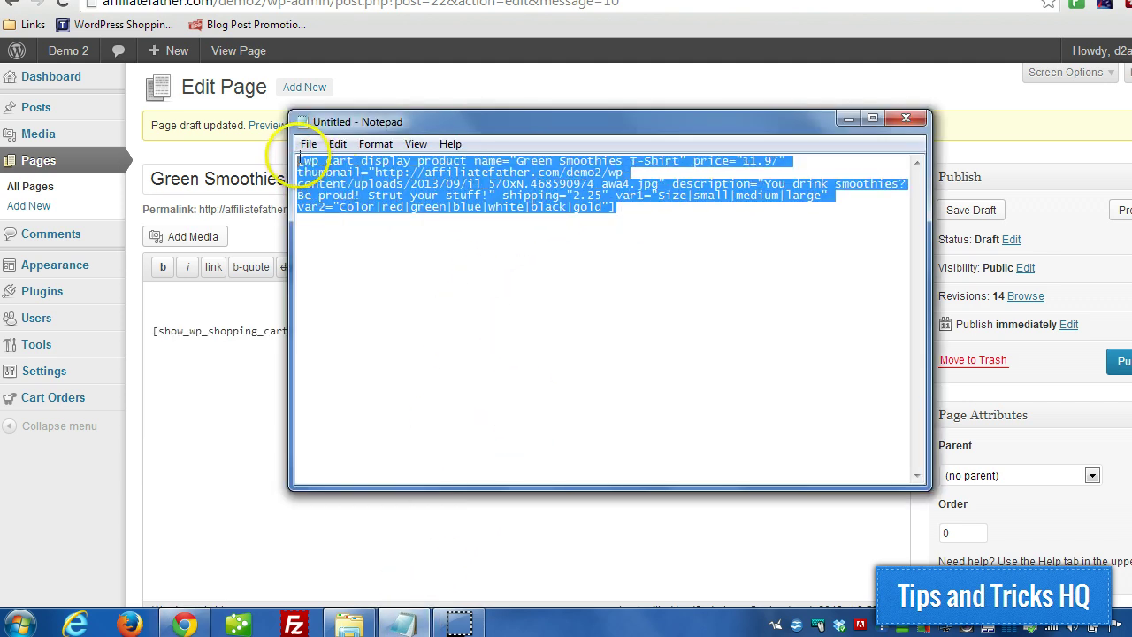
click(182, 296)
key(ctrl+v)
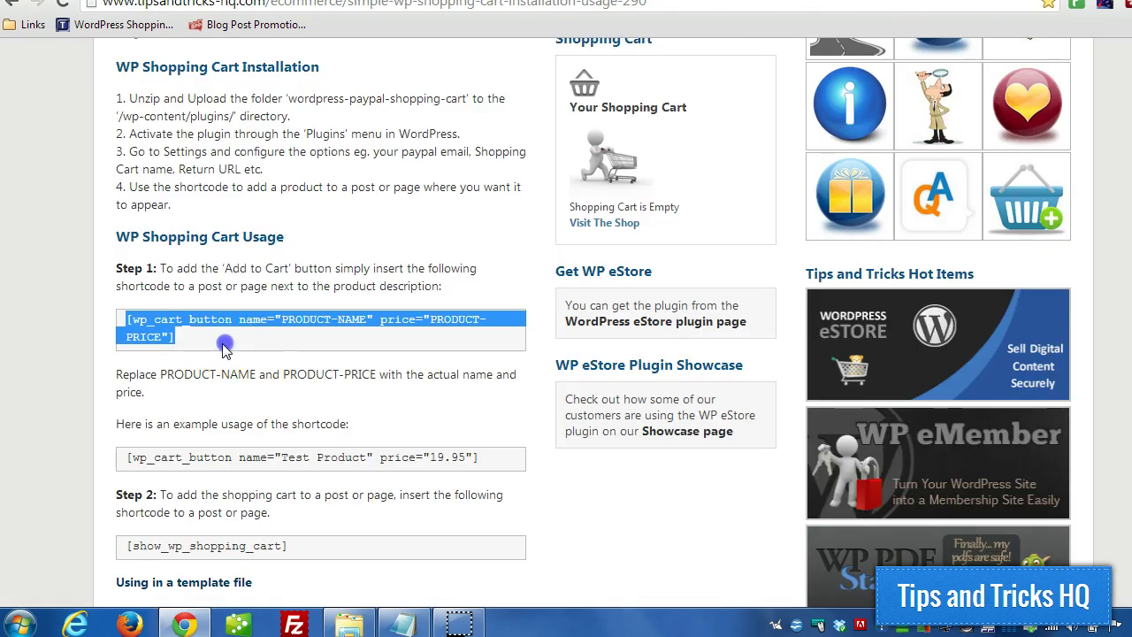
Step: Highlight the wp_cart_button Add to Cart example shortcode on the usage page
click(145, 322)
drag(132, 320, 162, 320)
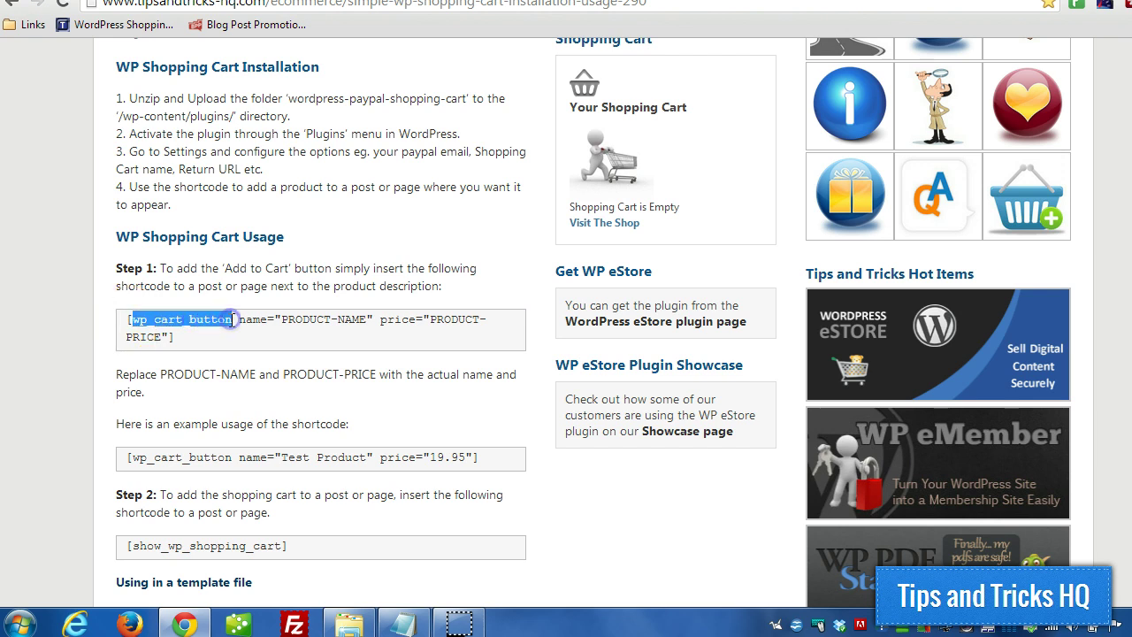
click(147, 320)
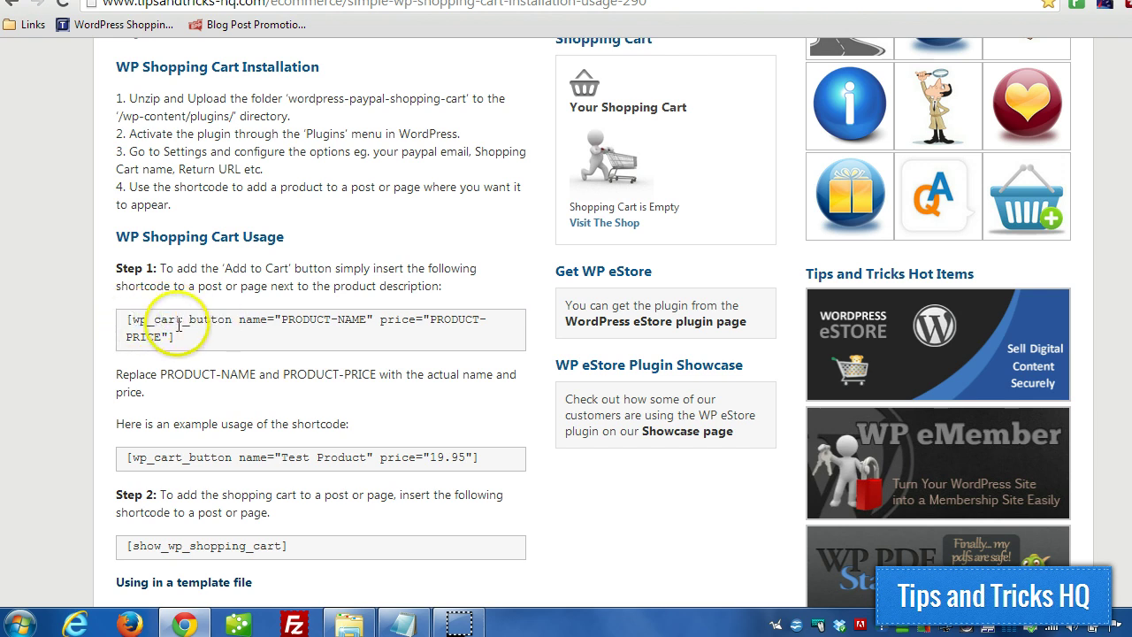
click(134, 320)
drag(128, 319, 171, 334)
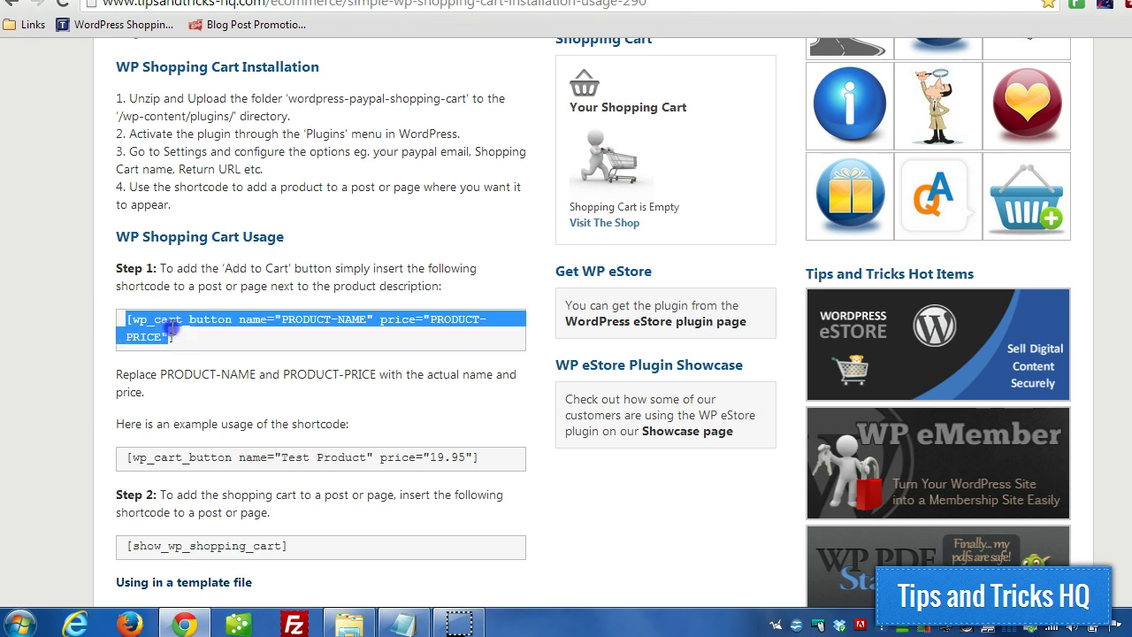
click(256, 324)
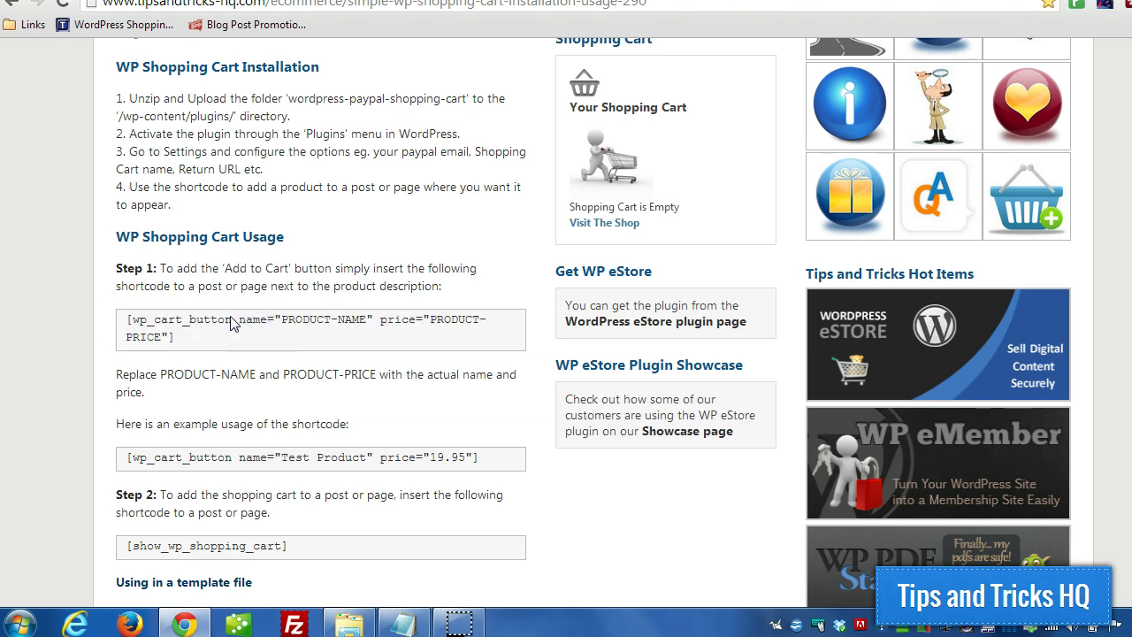
scroll(233, 324, down, 2)
scroll(232, 324, up, 1)
Step: Highlight another example shortcode and its shipping="4.99" argument further down
click(237, 199)
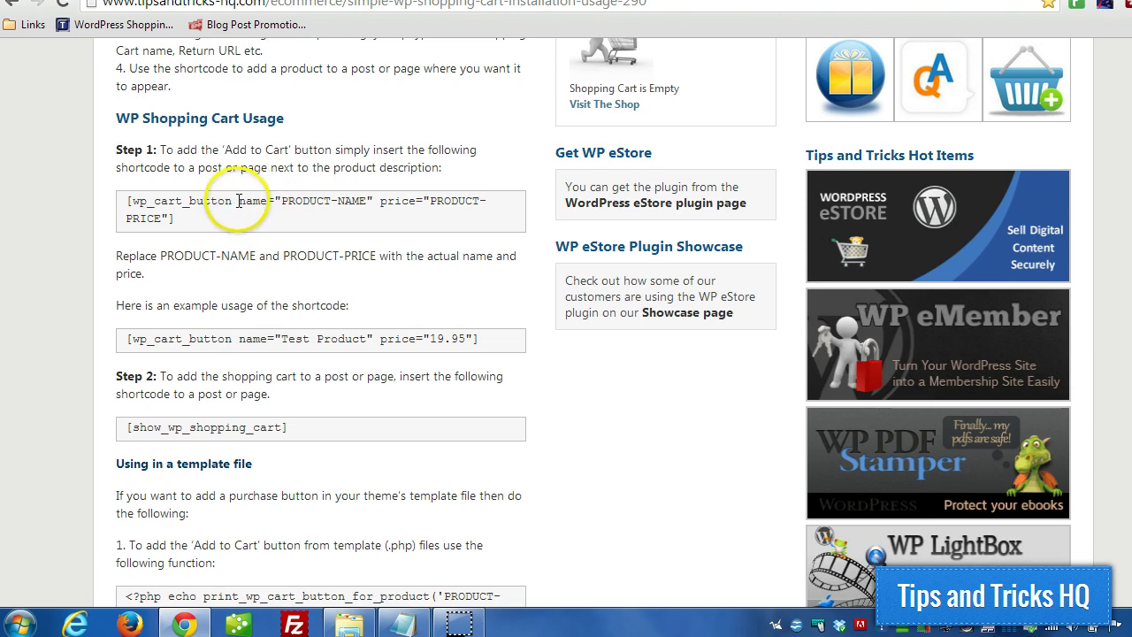
drag(239, 201, 435, 192)
scroll(186, 274, down, 2)
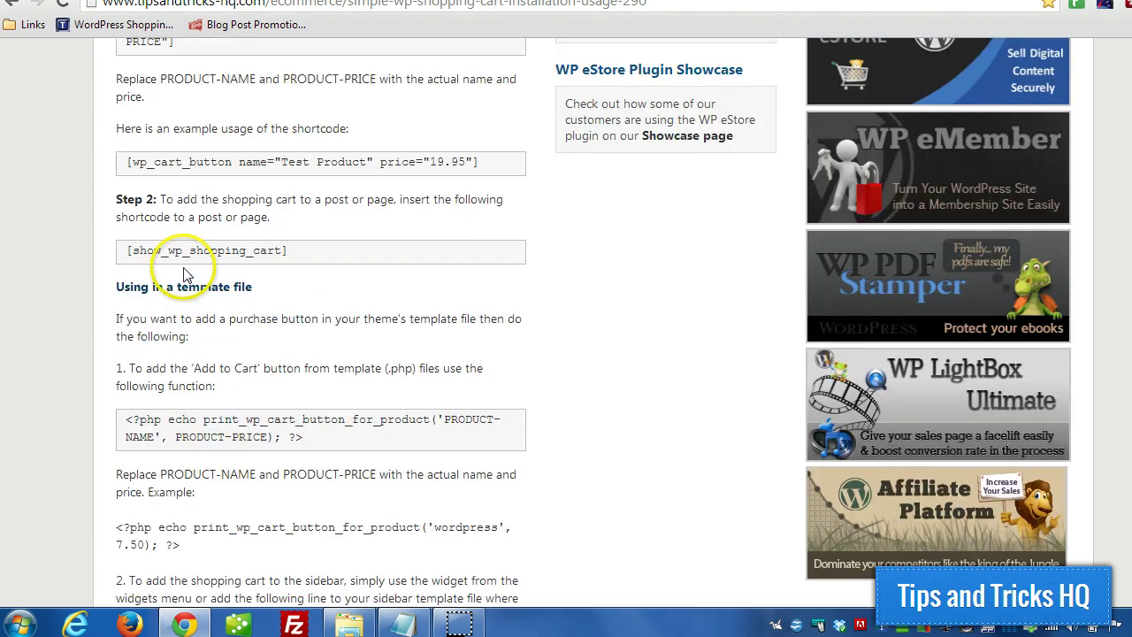
scroll(186, 269, down, 5)
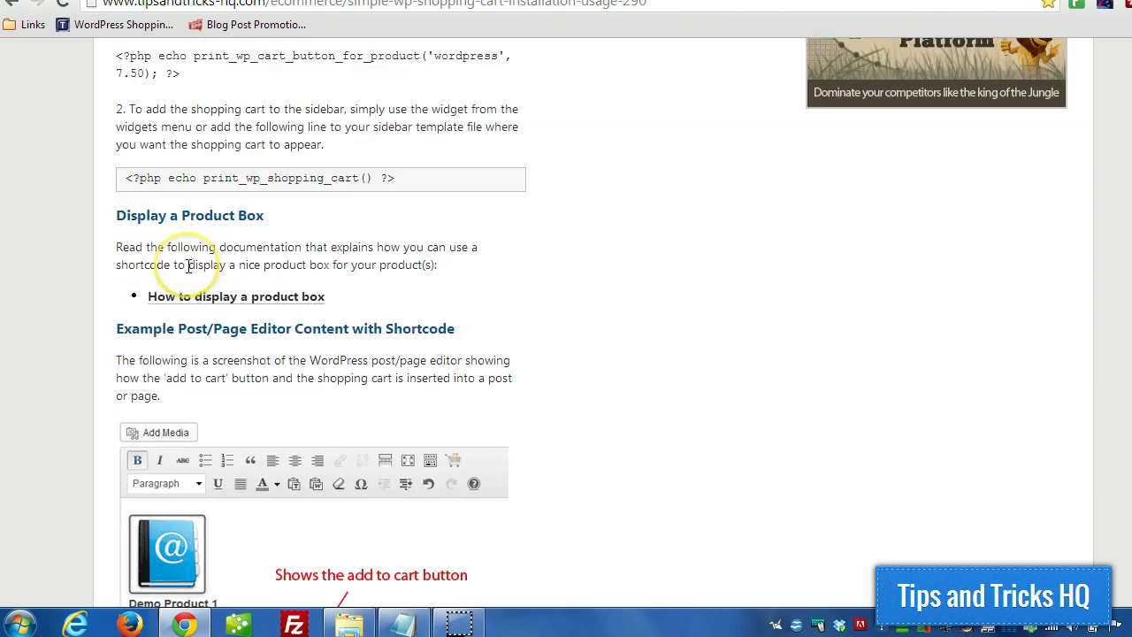
scroll(189, 261, down, 5)
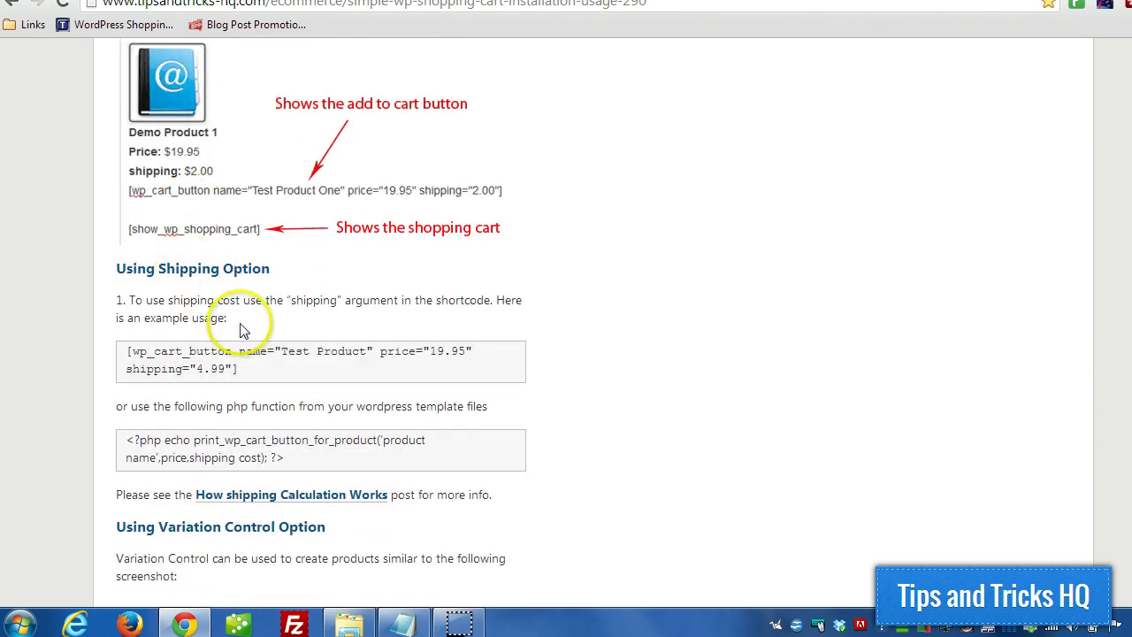
drag(126, 369, 221, 368)
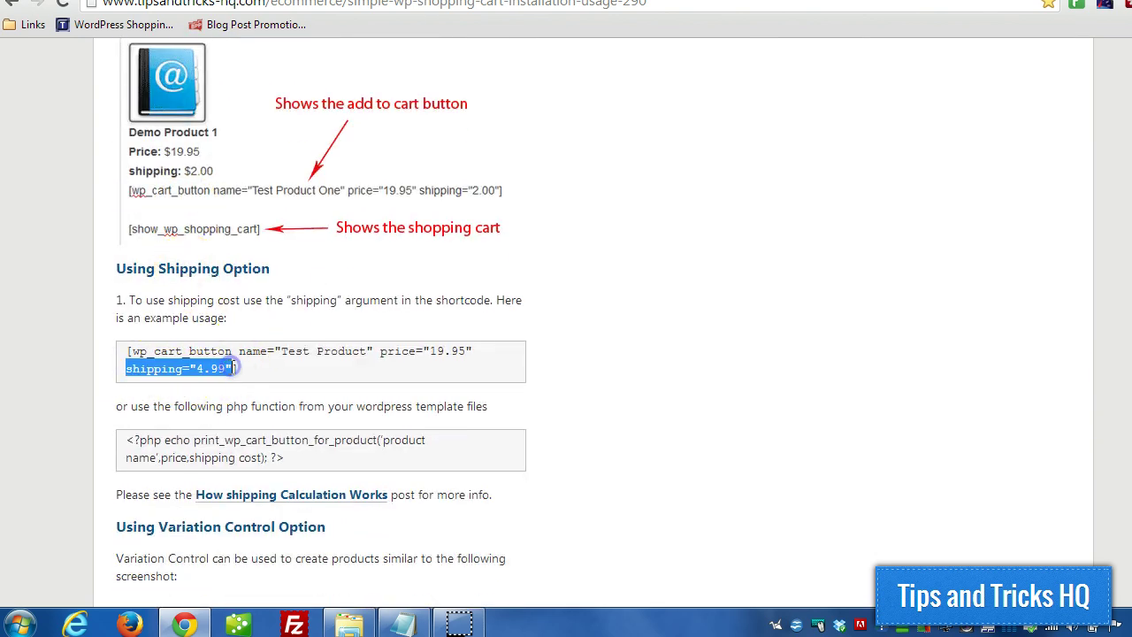
Step: Scroll down to the Using Variation Control Option screenshot of the Demo T-Shirt
scroll(278, 348, down, 6)
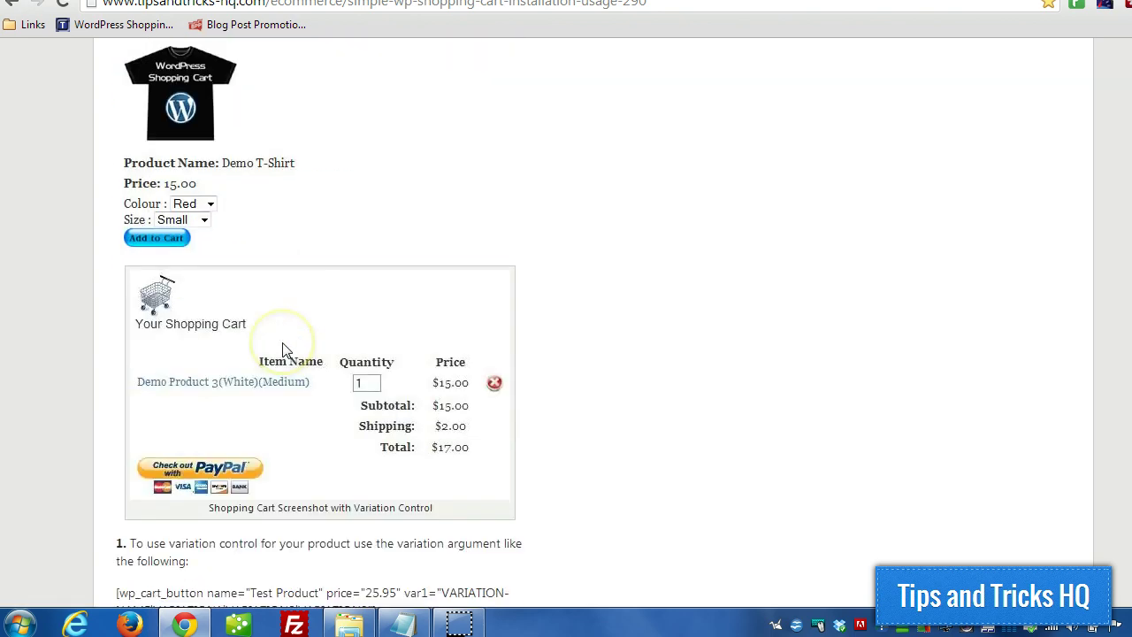
scroll(286, 341, down, 2)
scroll(270, 354, up, 1)
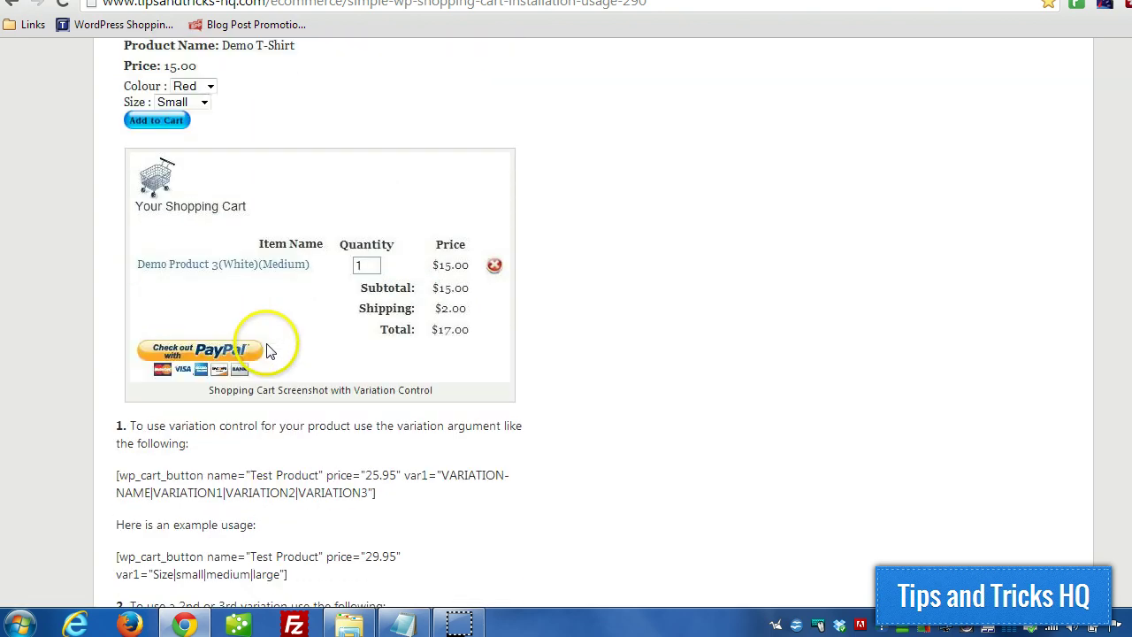
scroll(268, 346, up, 2)
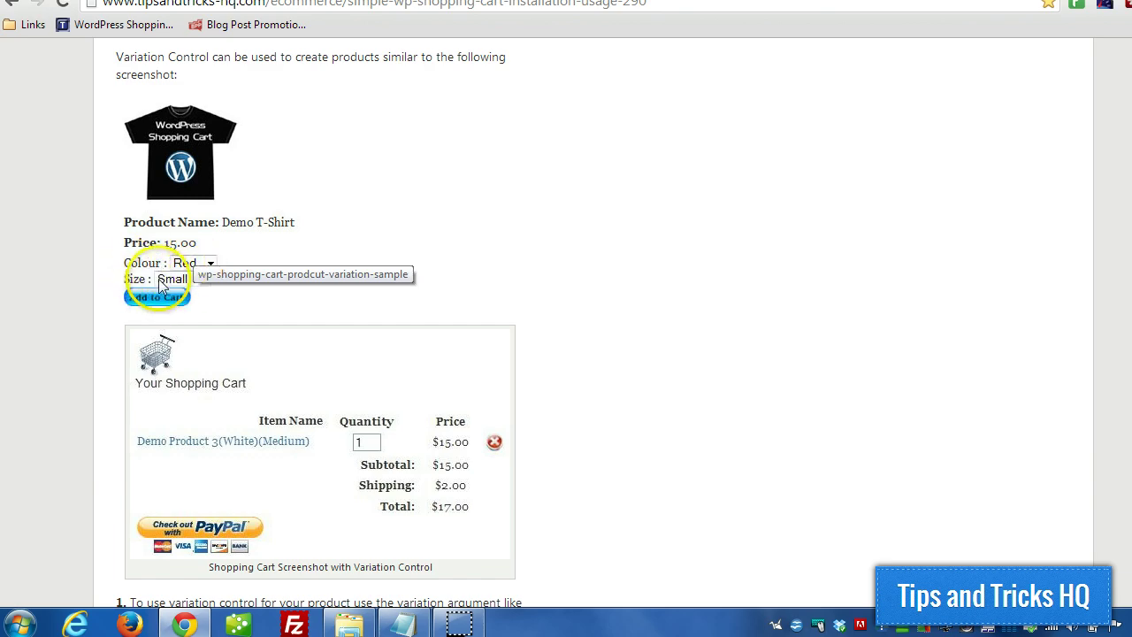
scroll(77, 348, down, 5)
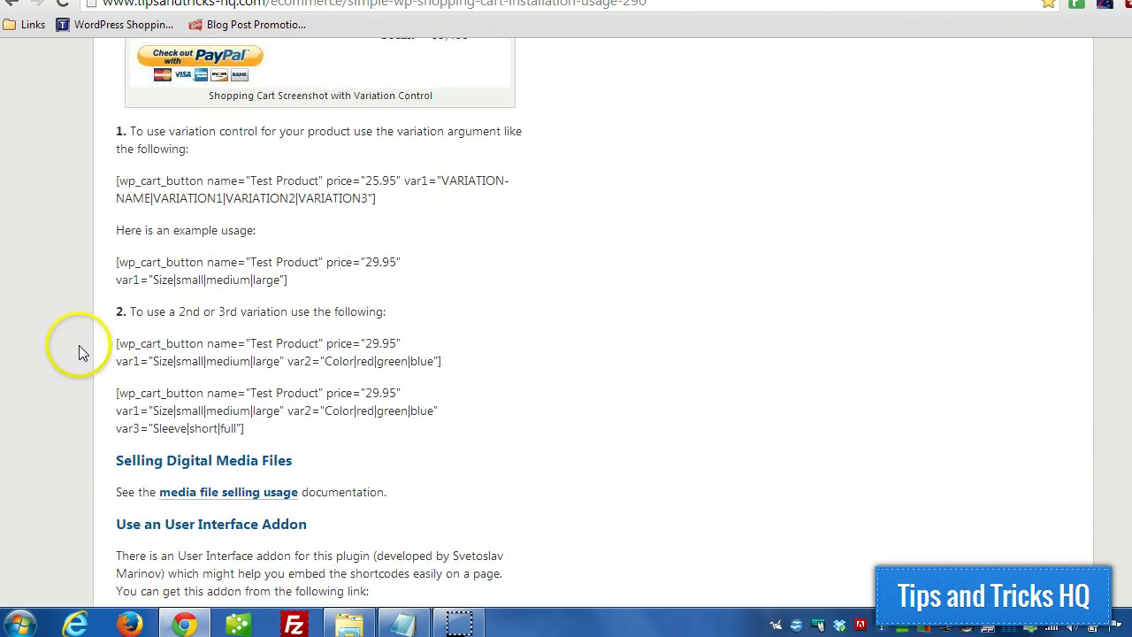
scroll(380, 241, up, 7)
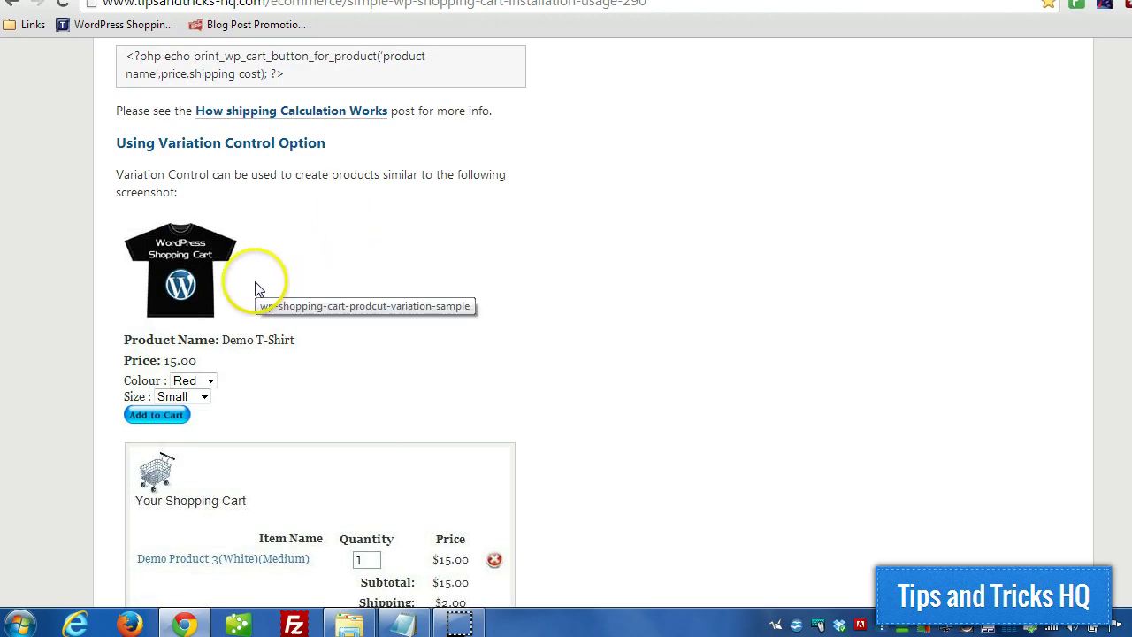
scroll(295, 305, down, 1)
scroll(212, 362, down, 1)
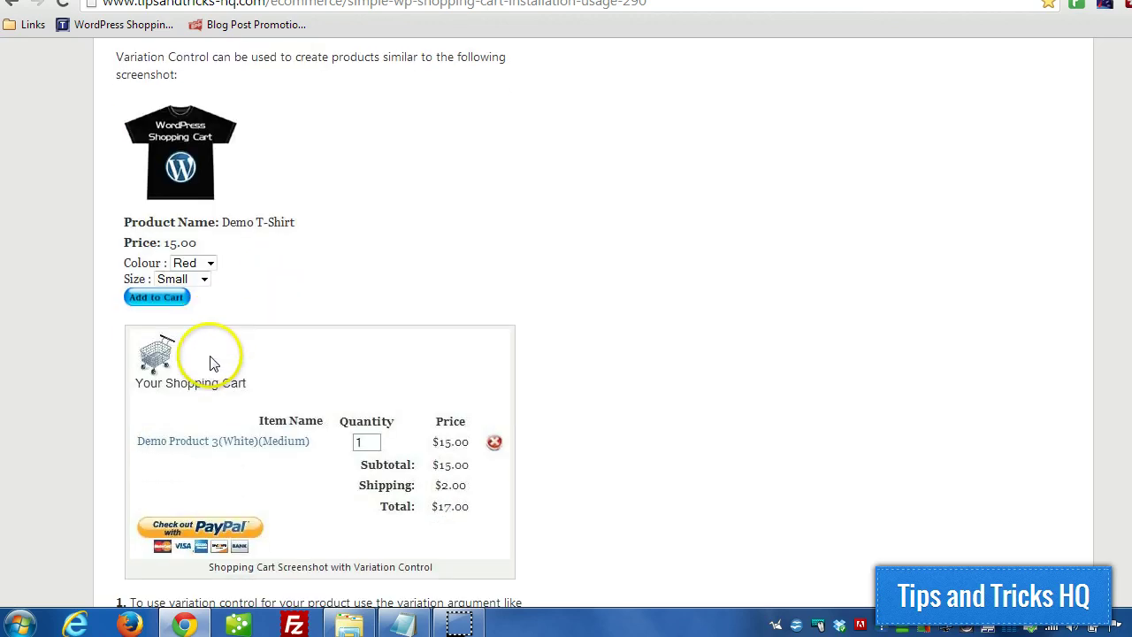
scroll(208, 368, down, 1)
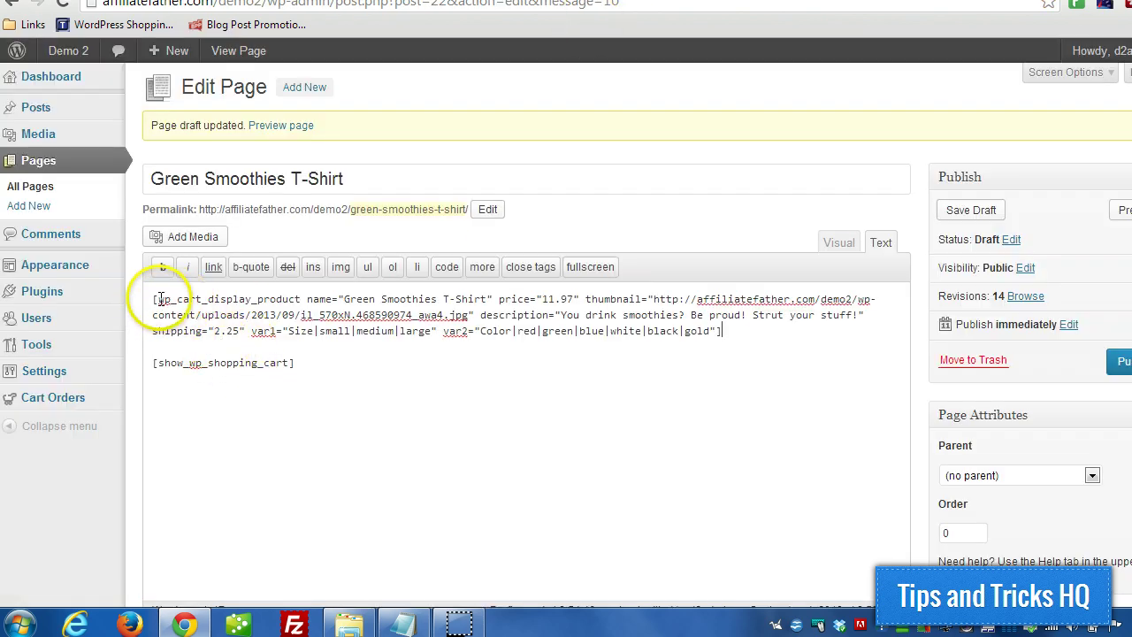
drag(159, 299, 180, 300)
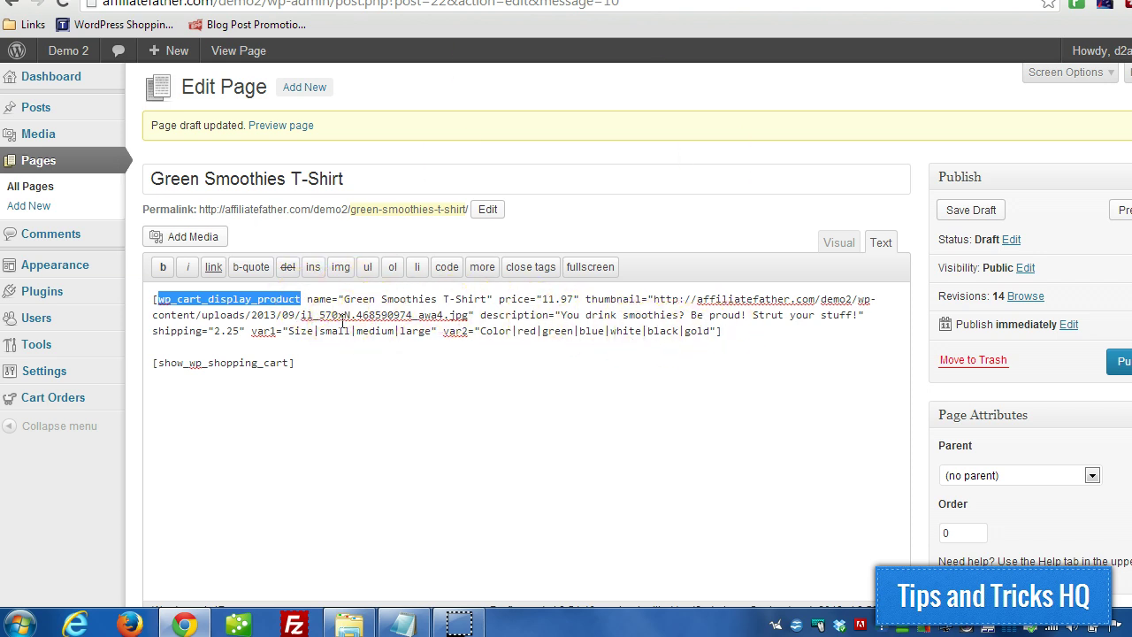
click(585, 299)
drag(611, 299, 871, 318)
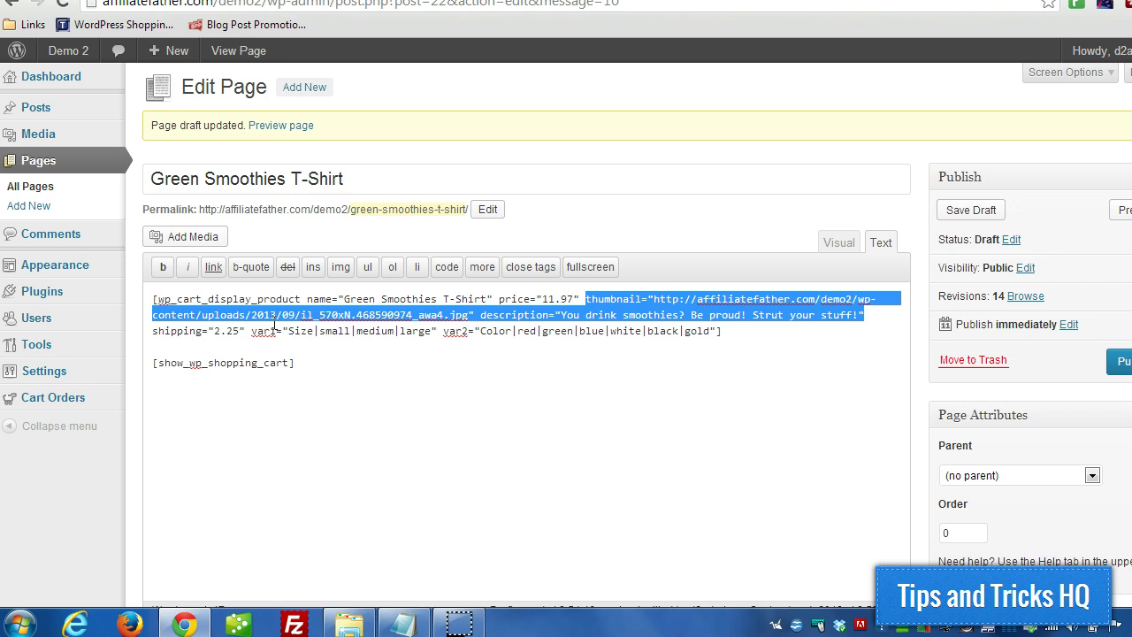
click(309, 316)
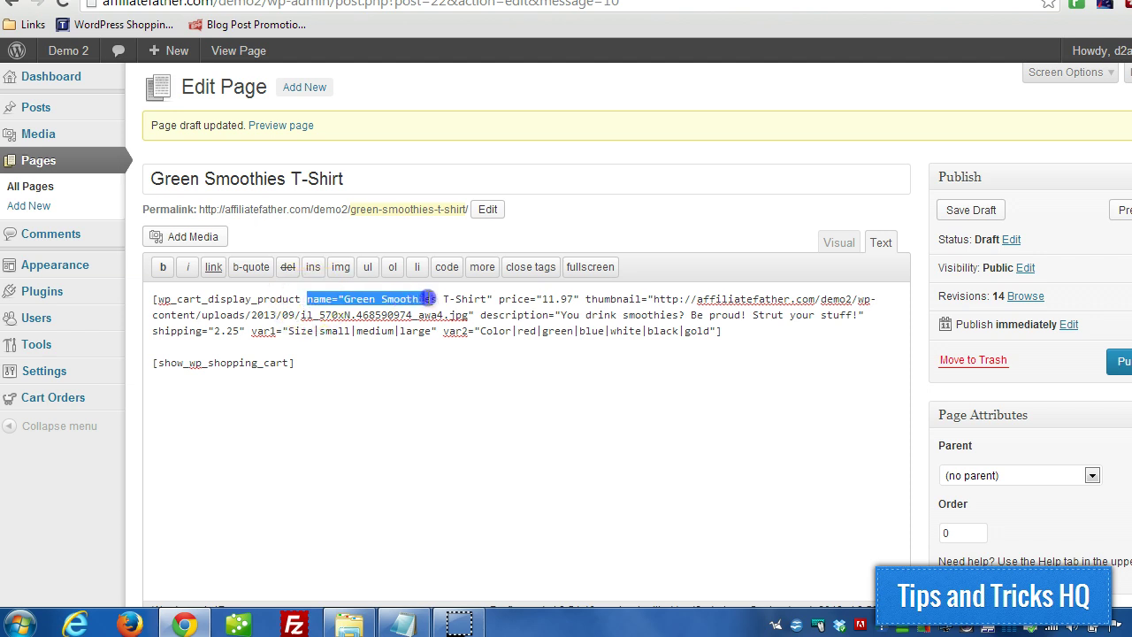
drag(432, 299, 552, 302)
click(622, 294)
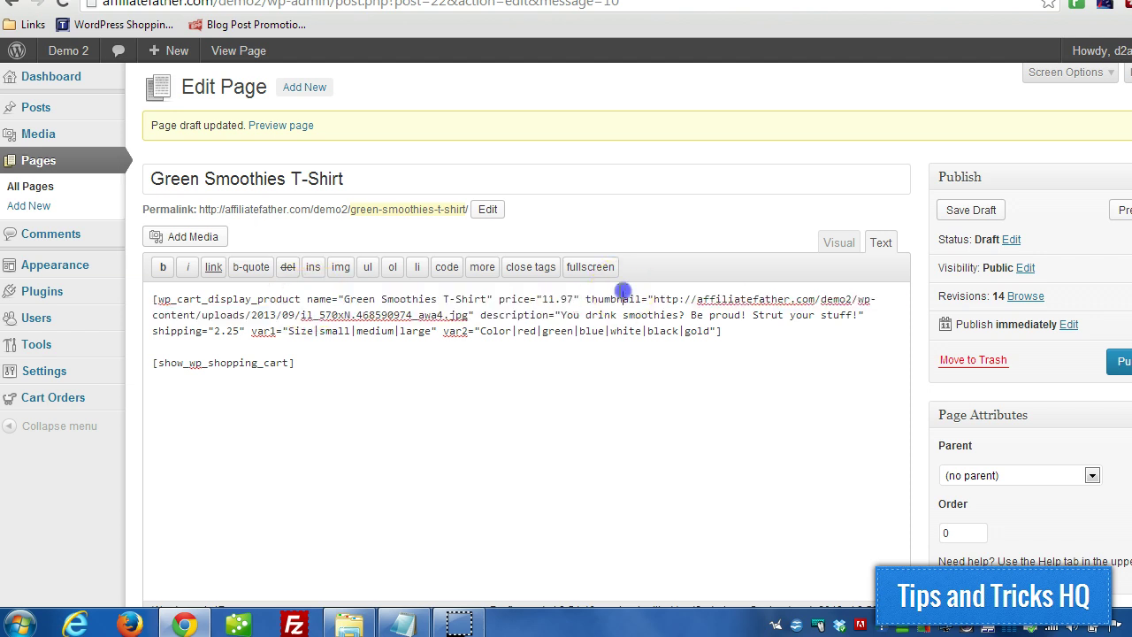
drag(610, 301, 484, 310)
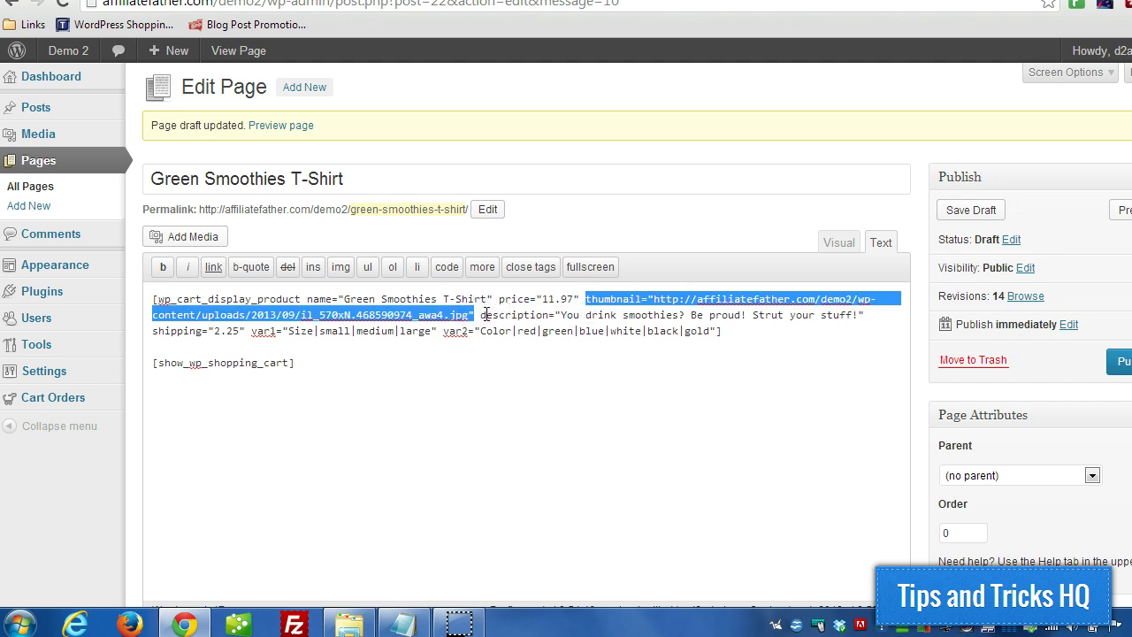
drag(482, 315, 855, 315)
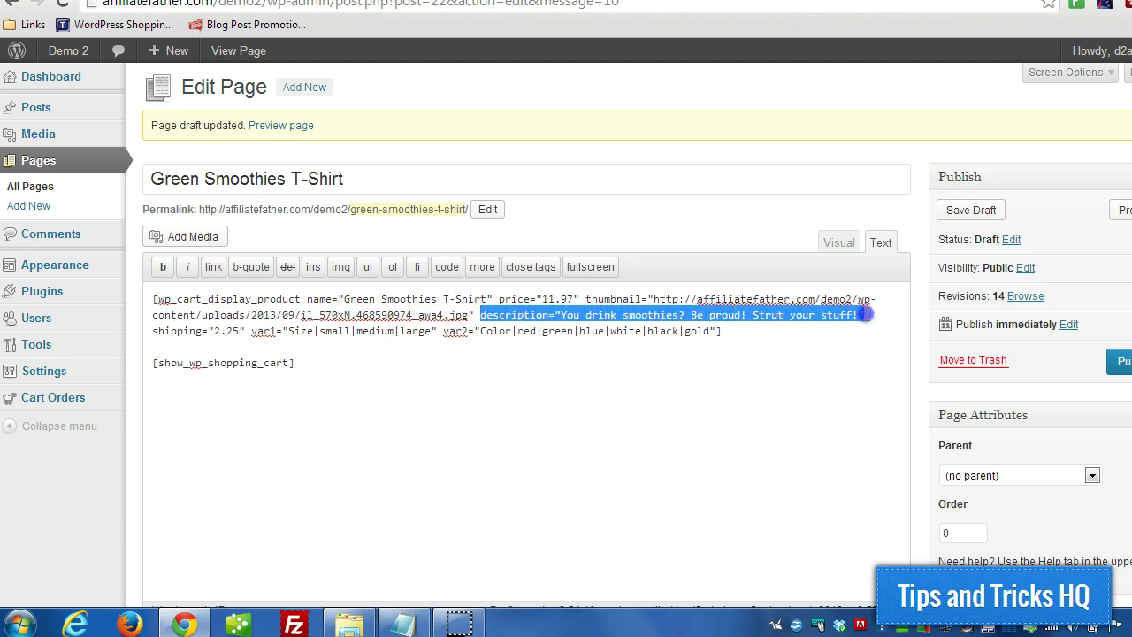
drag(153, 327, 237, 331)
click(277, 329)
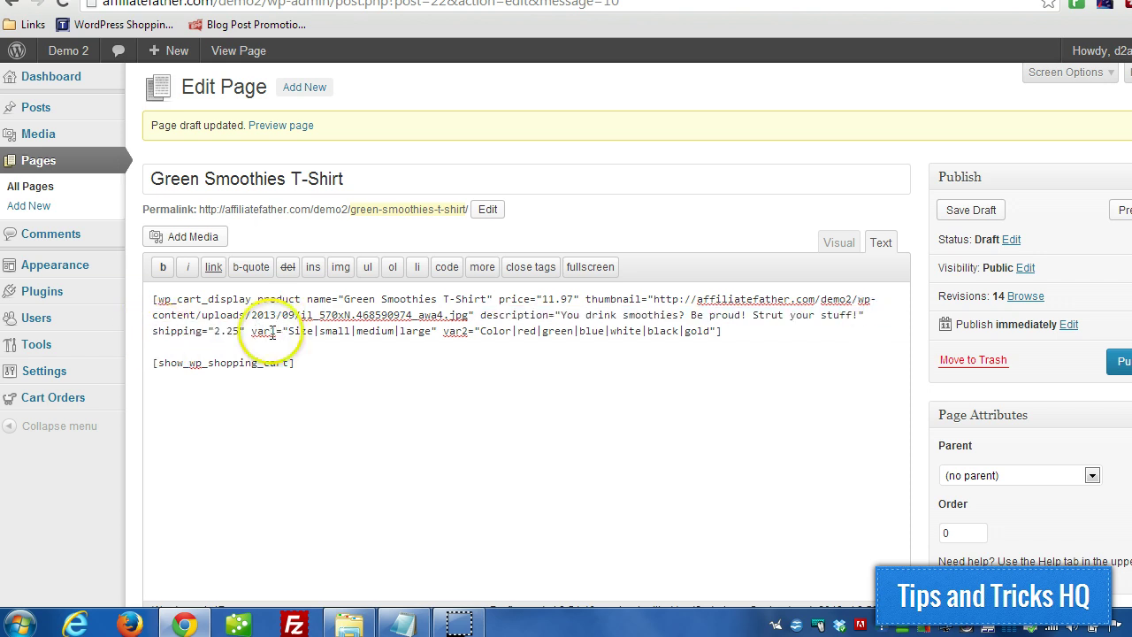
double_click(300, 331)
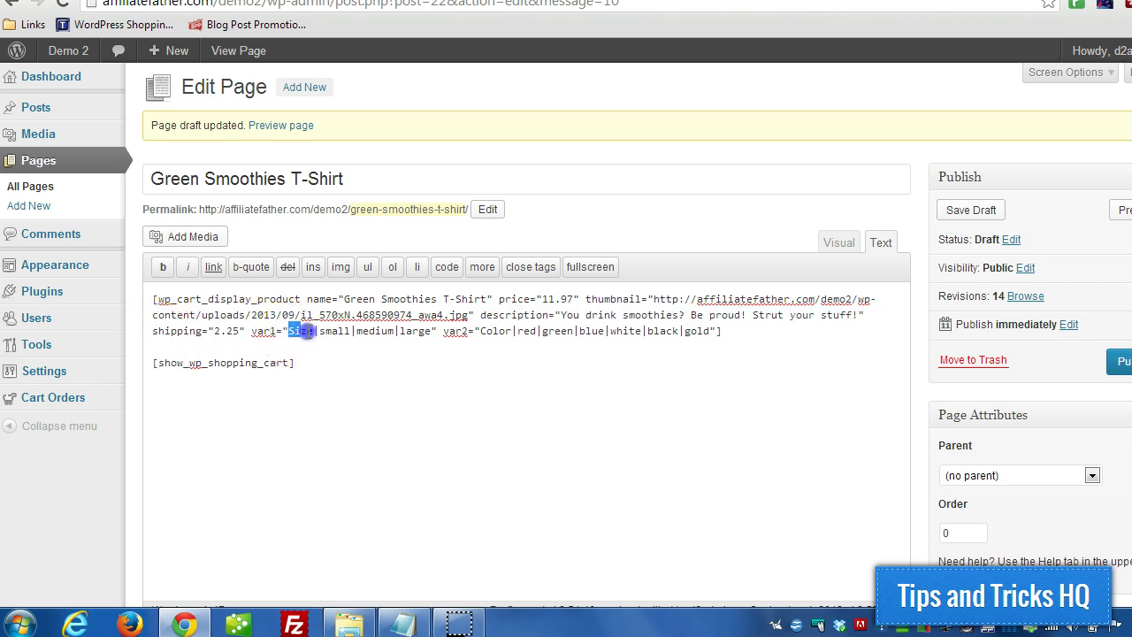
click(486, 330)
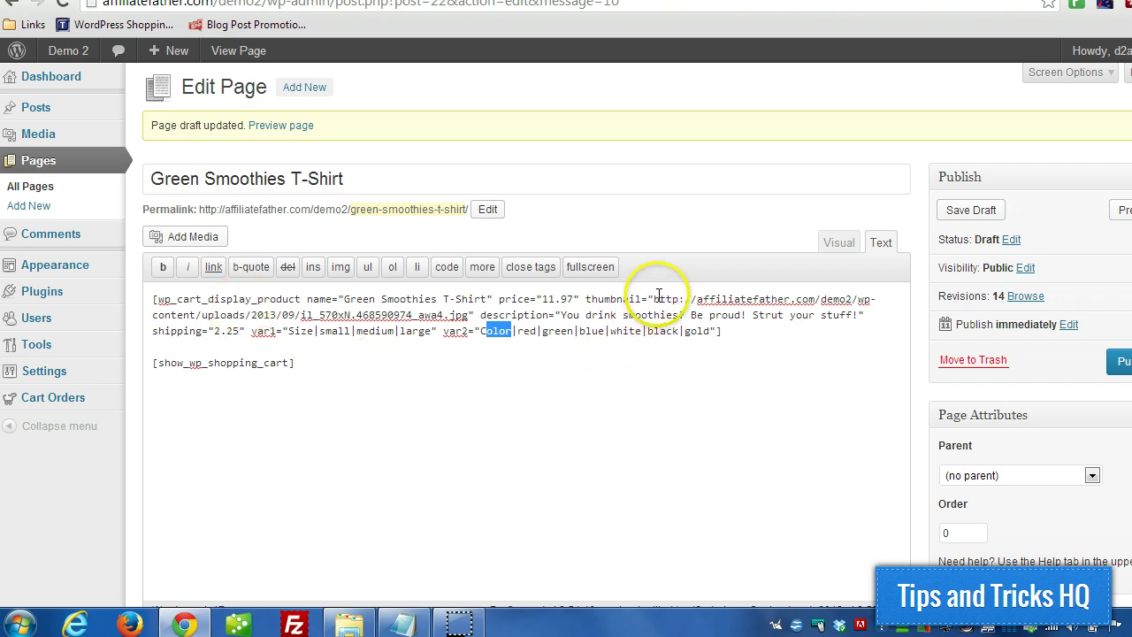
drag(655, 296, 473, 316)
mouse_move(67, 139)
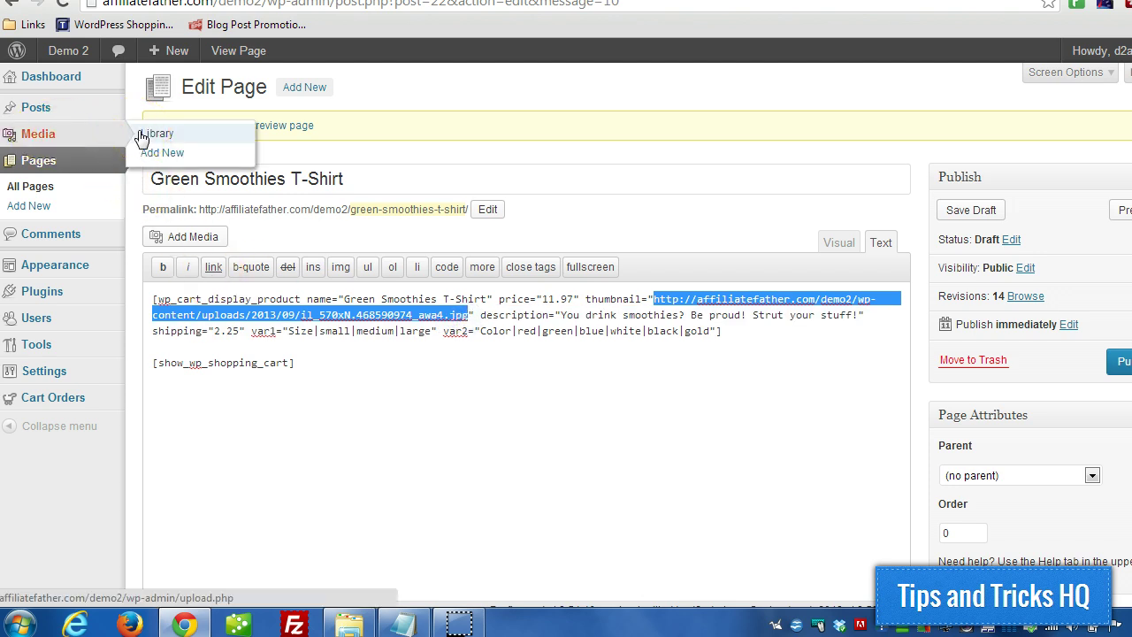
Step: Upload the t-shirt image through Media > Add New
right_click(157, 154)
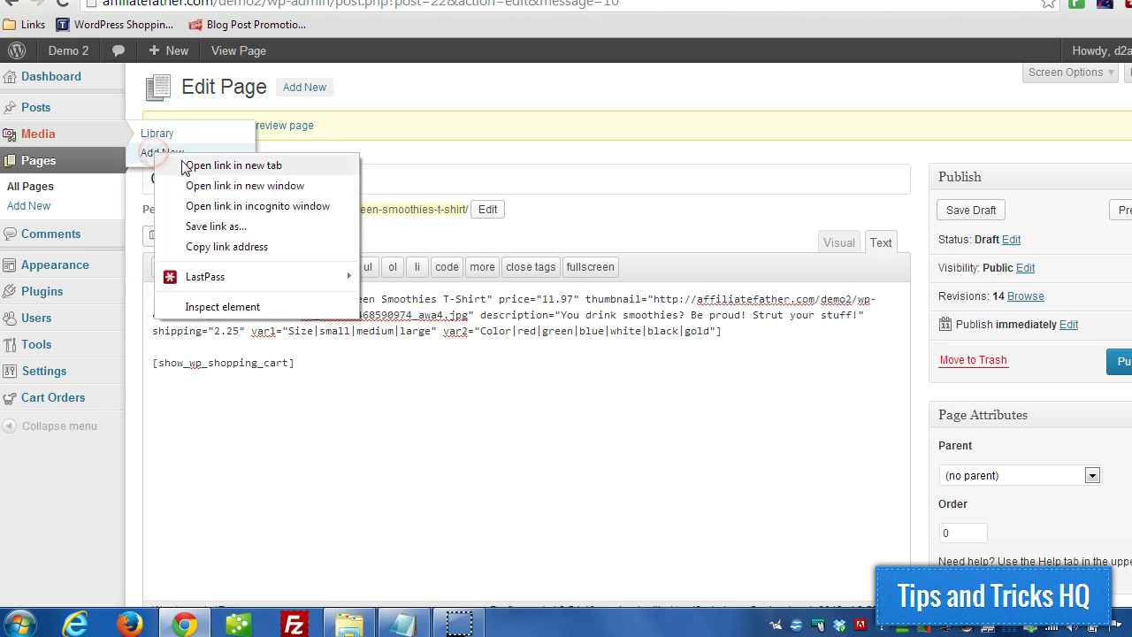
click(162, 152)
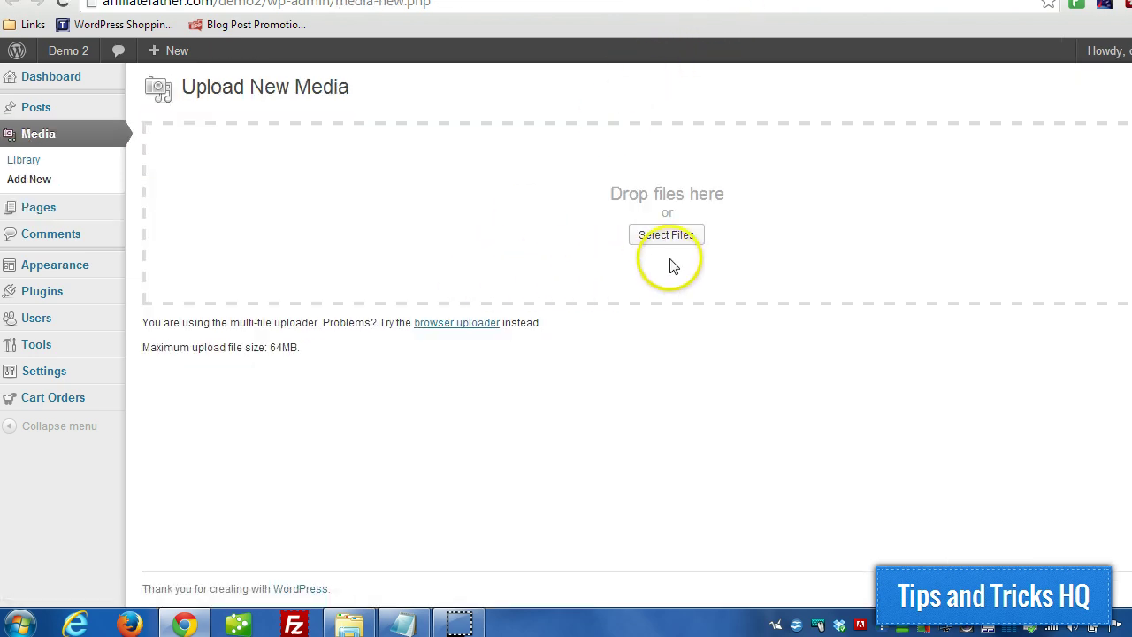
click(667, 235)
click(403, 442)
double_click(402, 442)
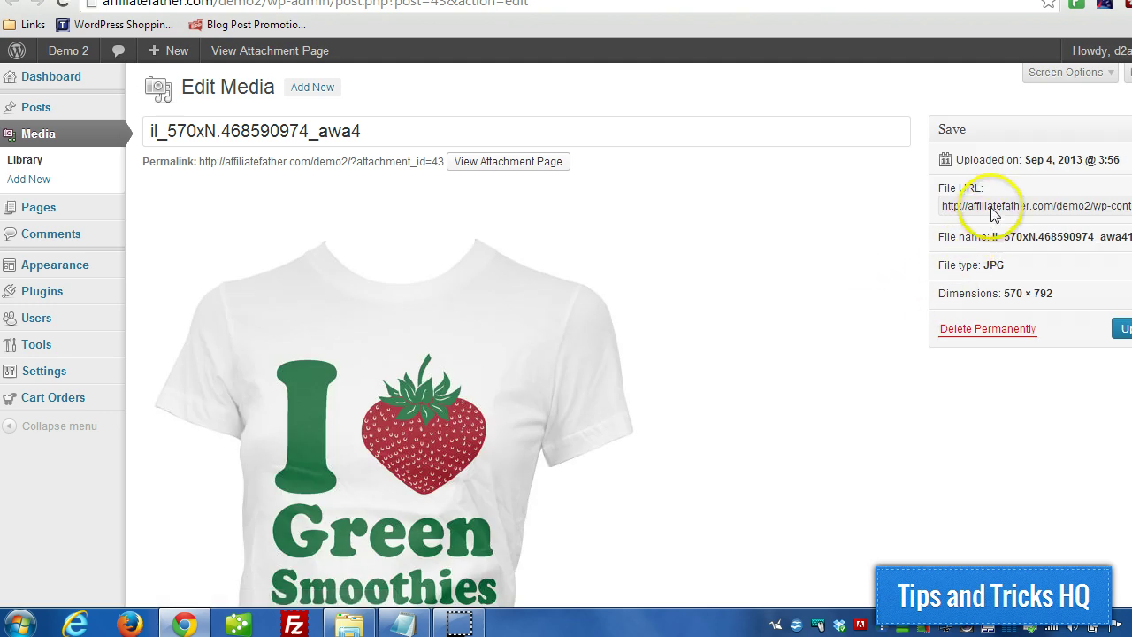
Step: Copy the uploaded image's File URL and select the existing thumbnail URL in the shortcode
double_click(1016, 208)
click(1016, 206)
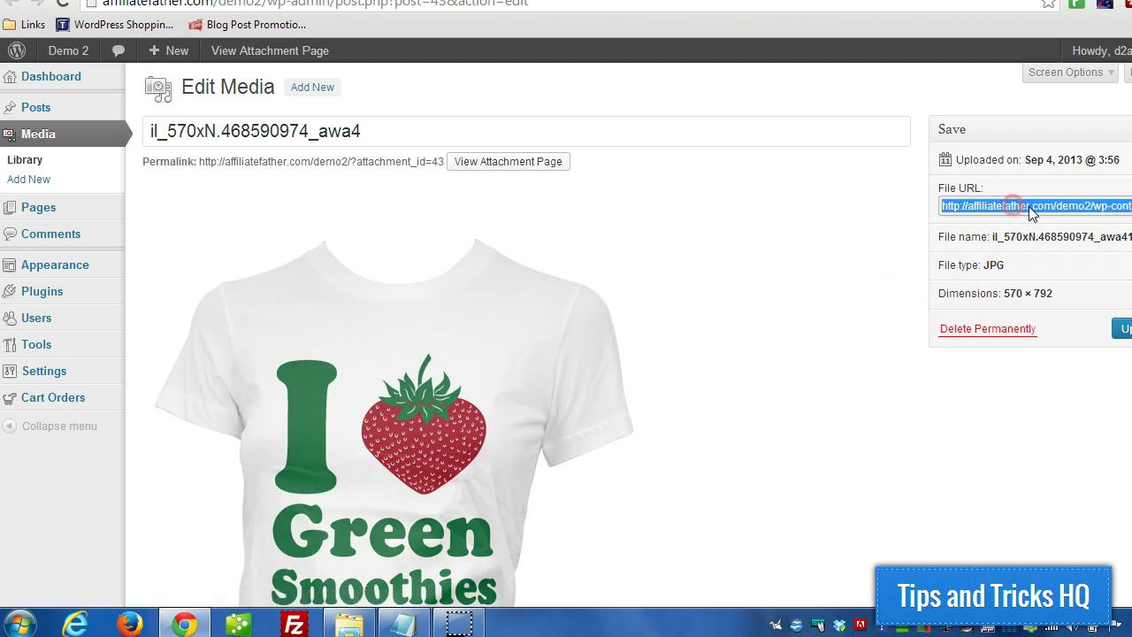
right_click(1030, 207)
click(959, 290)
key(ctrl+Tab)
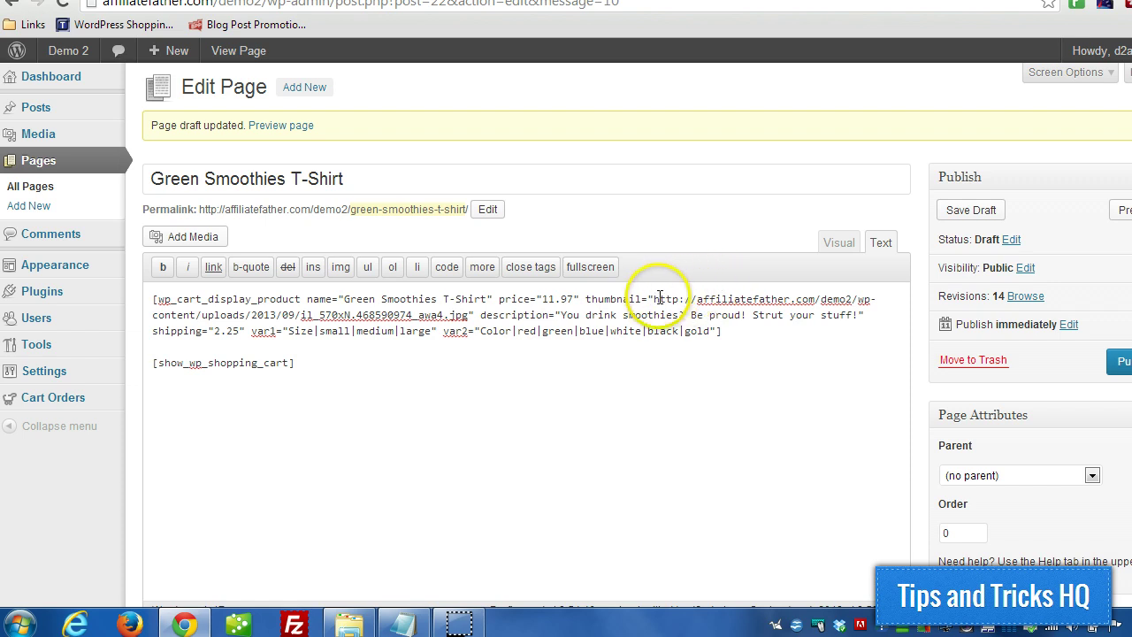
drag(655, 299, 474, 316)
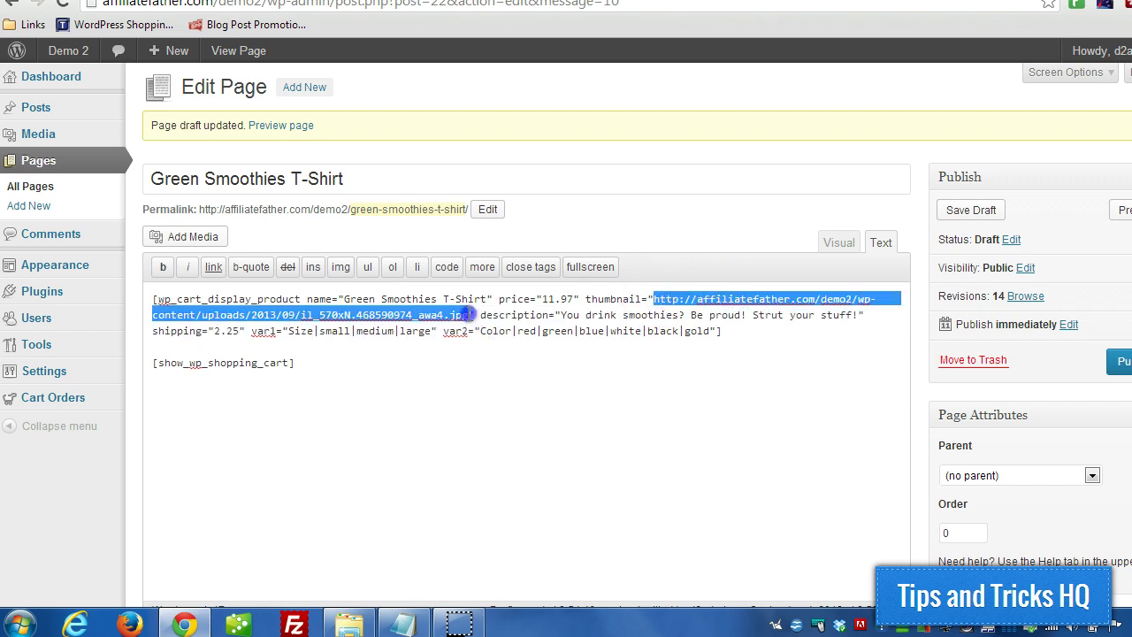
Step: Open the new image from the Media Library and copy its full File URL
key(ctrl+Tab)
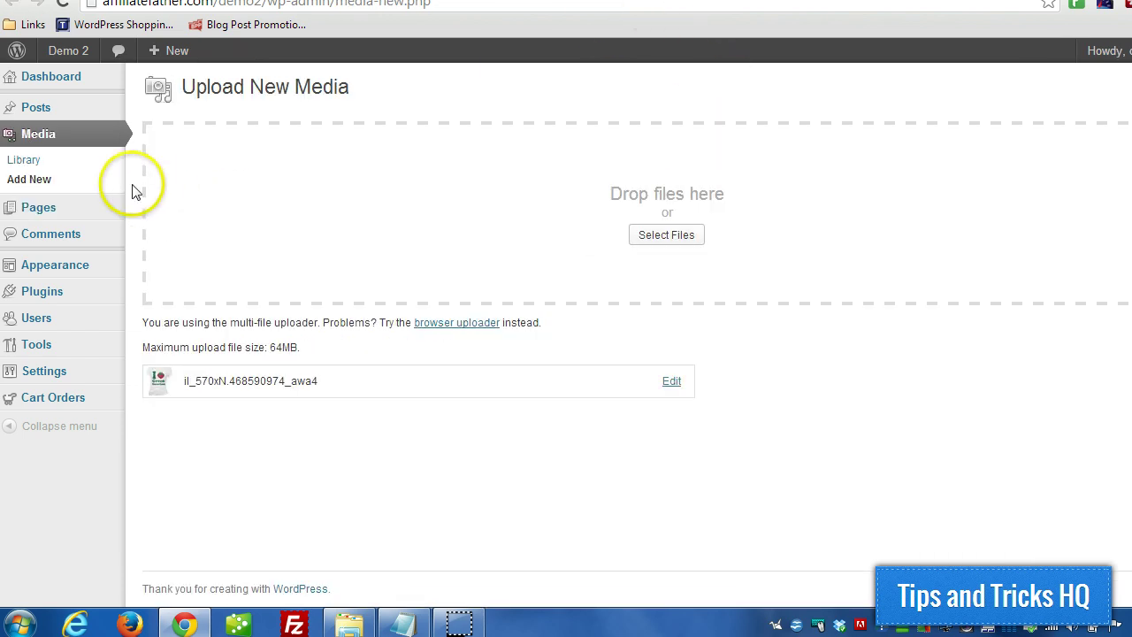
click(42, 164)
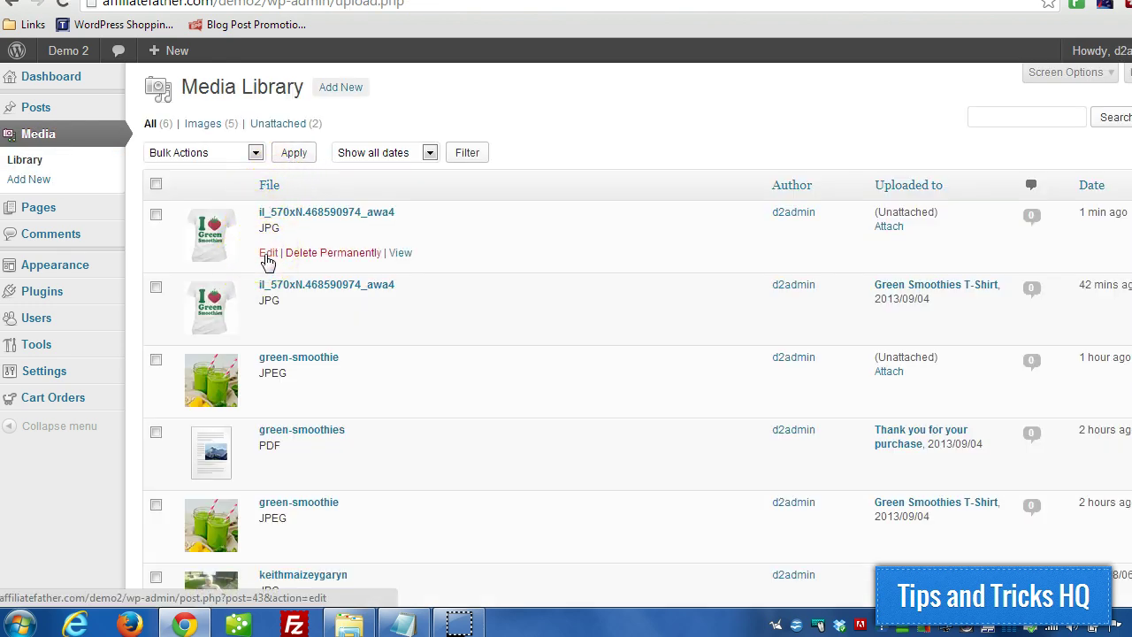
click(268, 254)
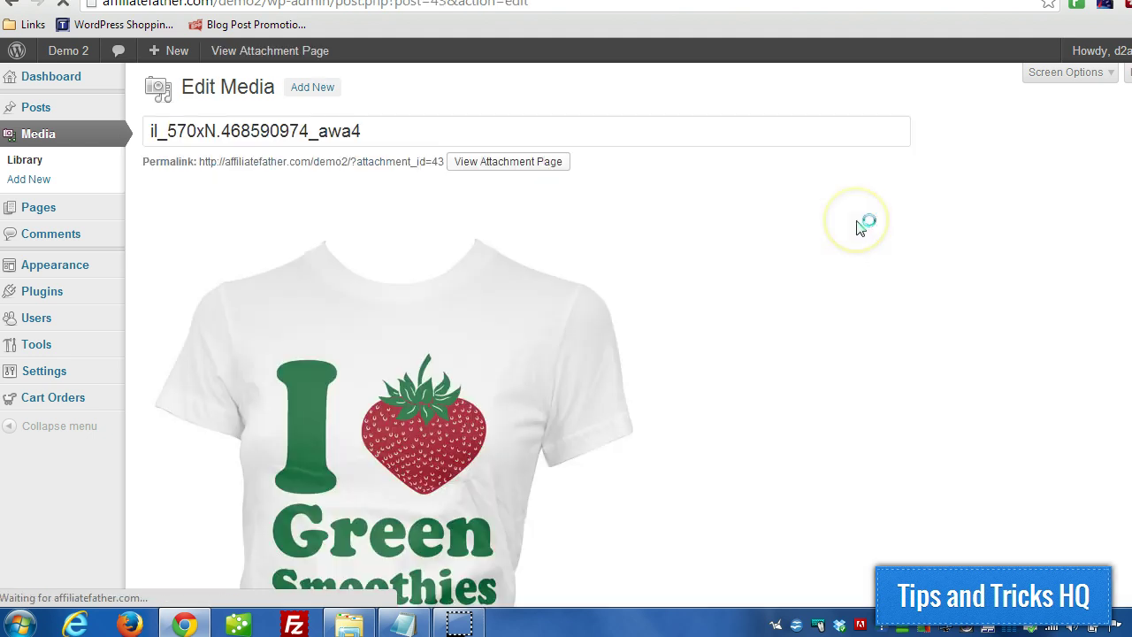
click(1006, 205)
key(ctrl+c)
key(ctrl+Tab)
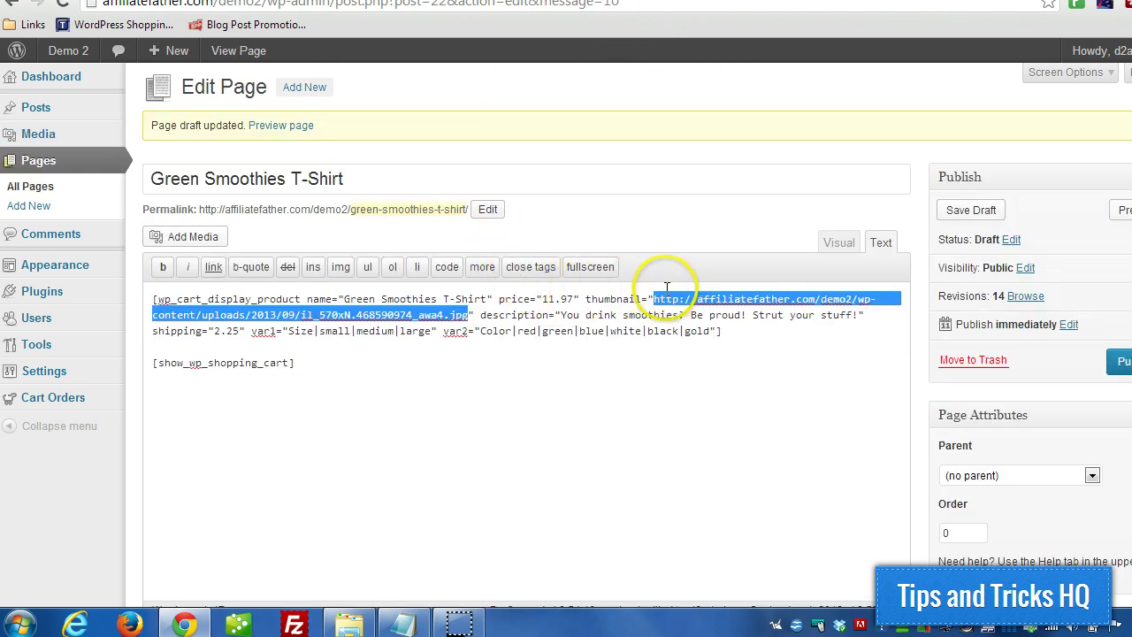
Step: Save the draft and reload the preview page
click(973, 211)
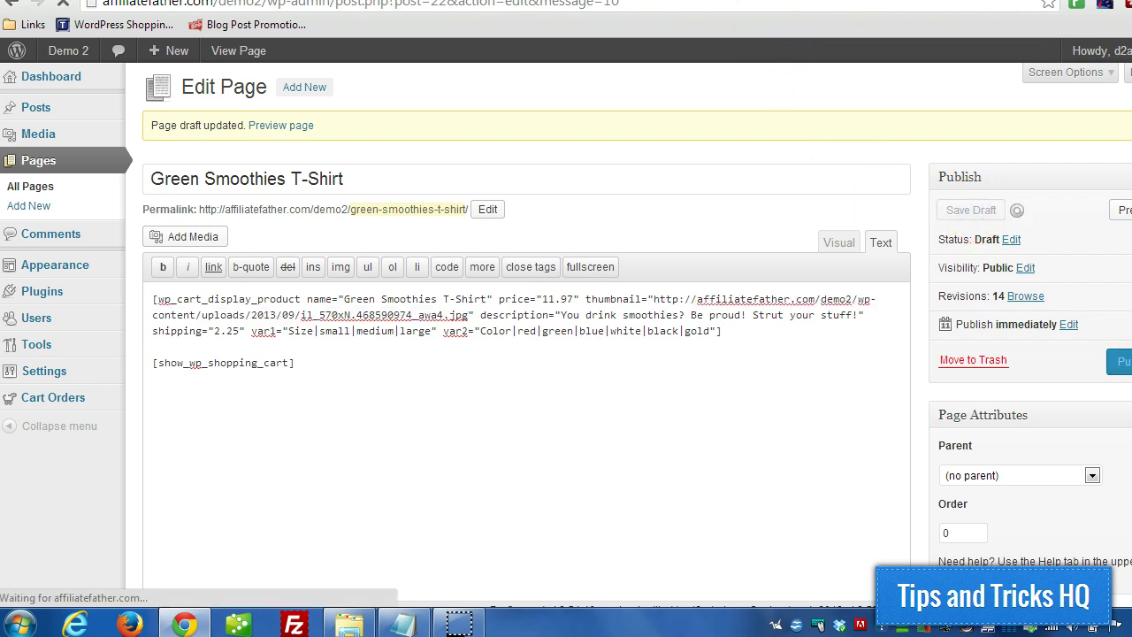
key(ctrl+Tab)
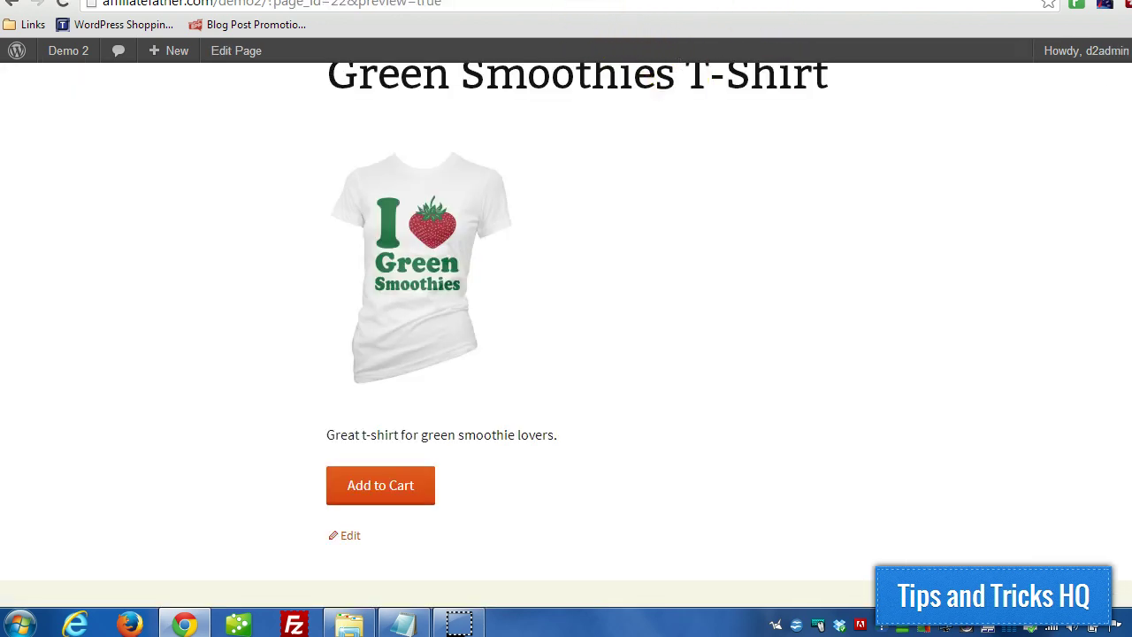
key(ctrl+shift+Tab)
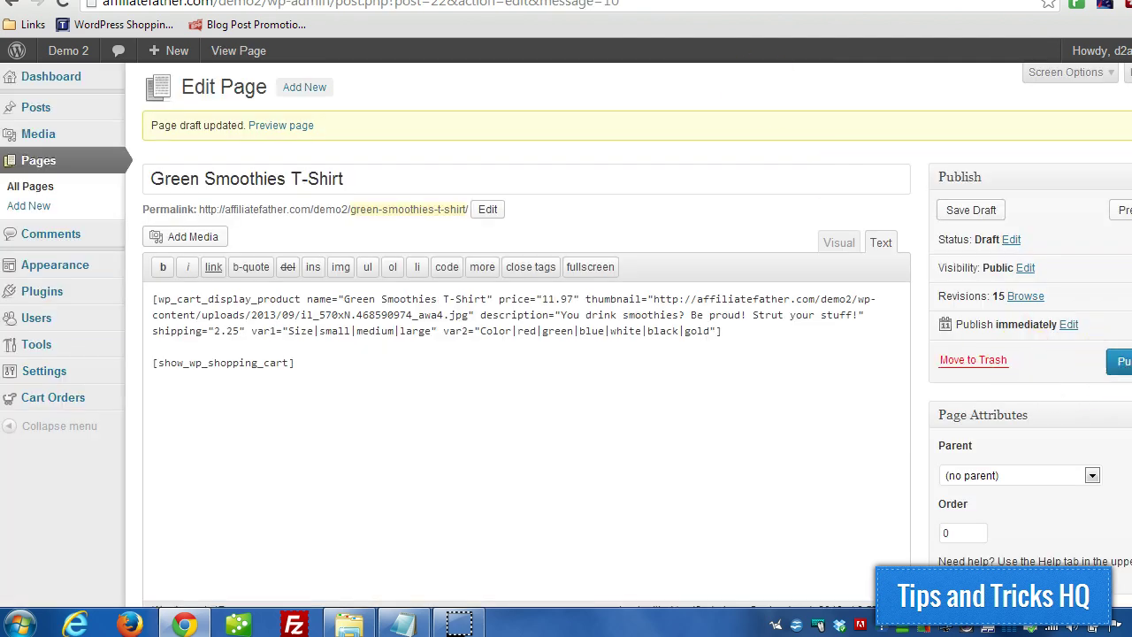
key(ctrl+Tab)
scroll(266, 151, up, 1)
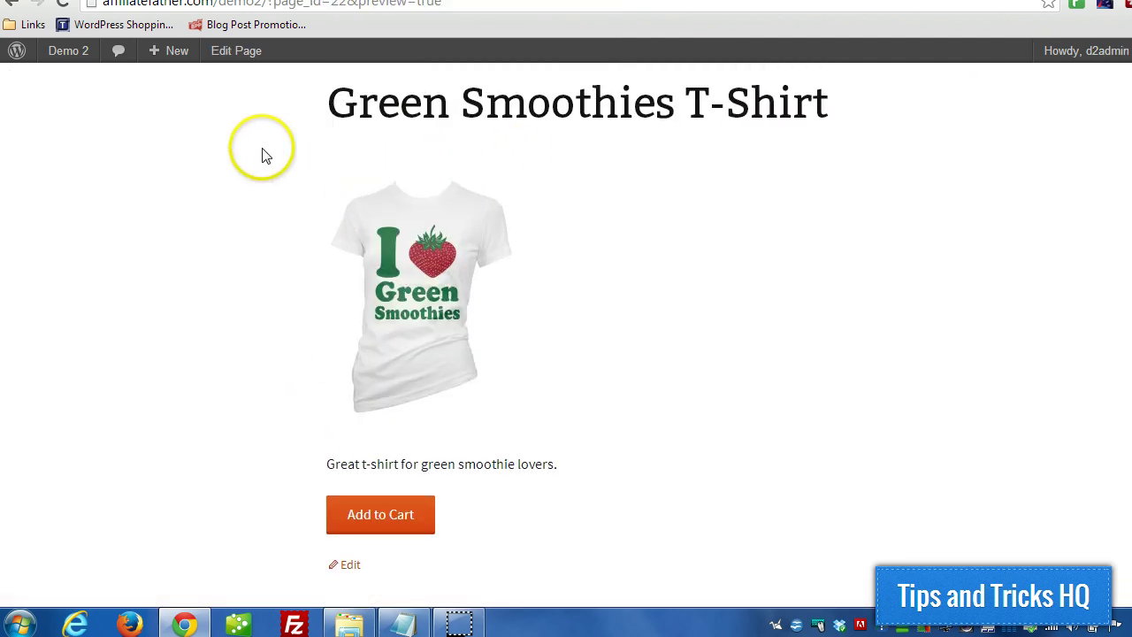
click(529, 7)
key(Return)
Step: Inspect the product box's title, description, $11.97 price and size and colour options
scroll(242, 286, down, 1)
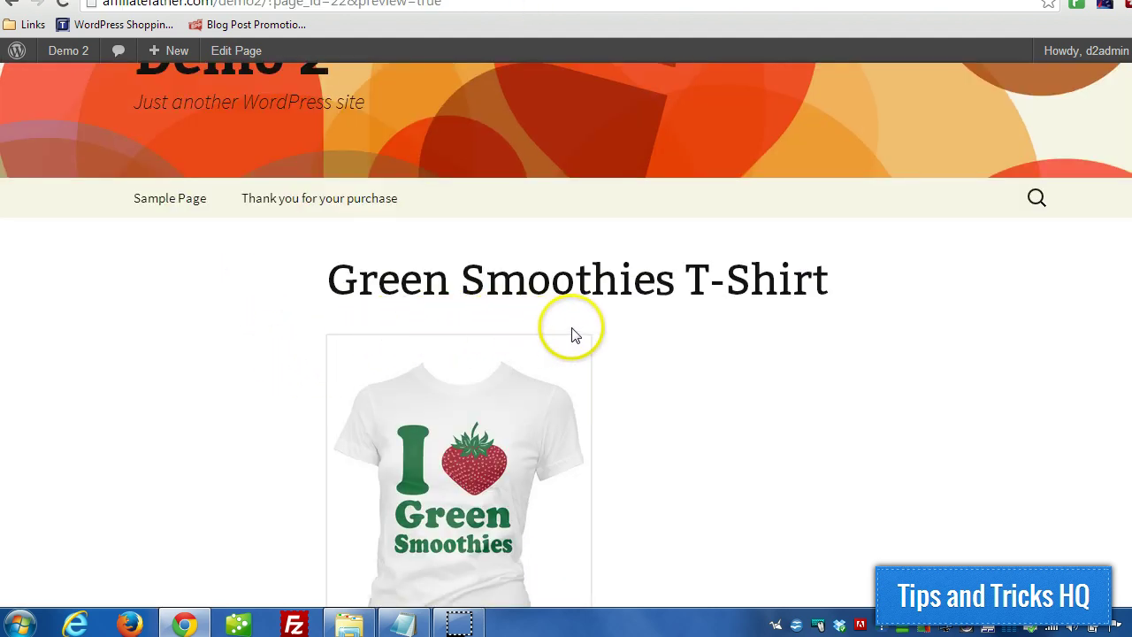
scroll(599, 395, down, 4)
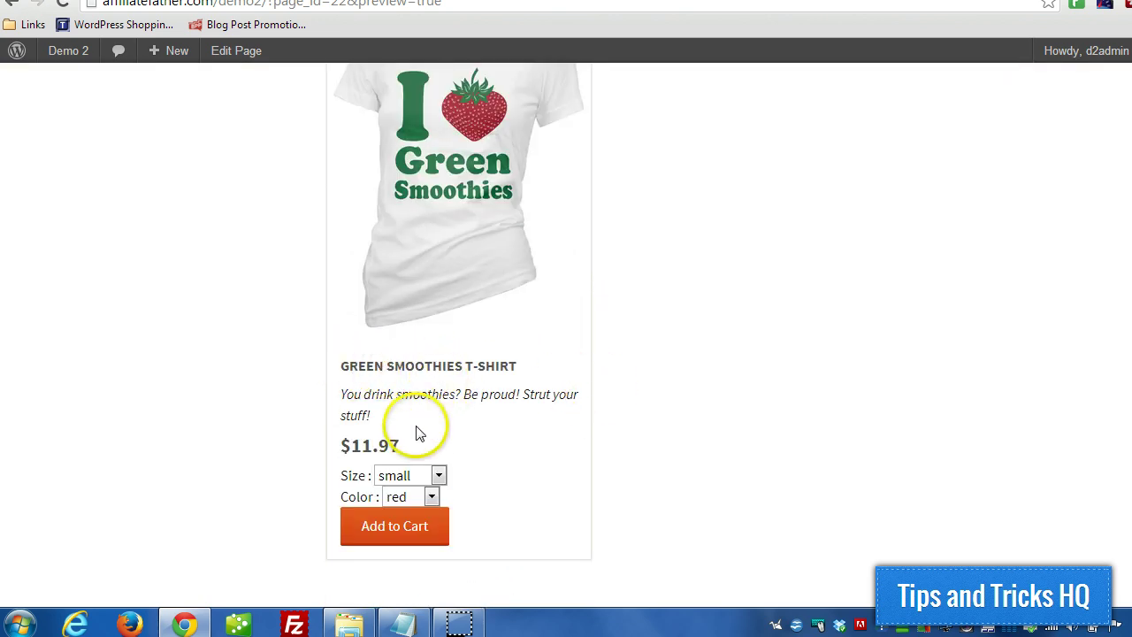
double_click(351, 365)
triple_click(370, 409)
drag(362, 445, 376, 445)
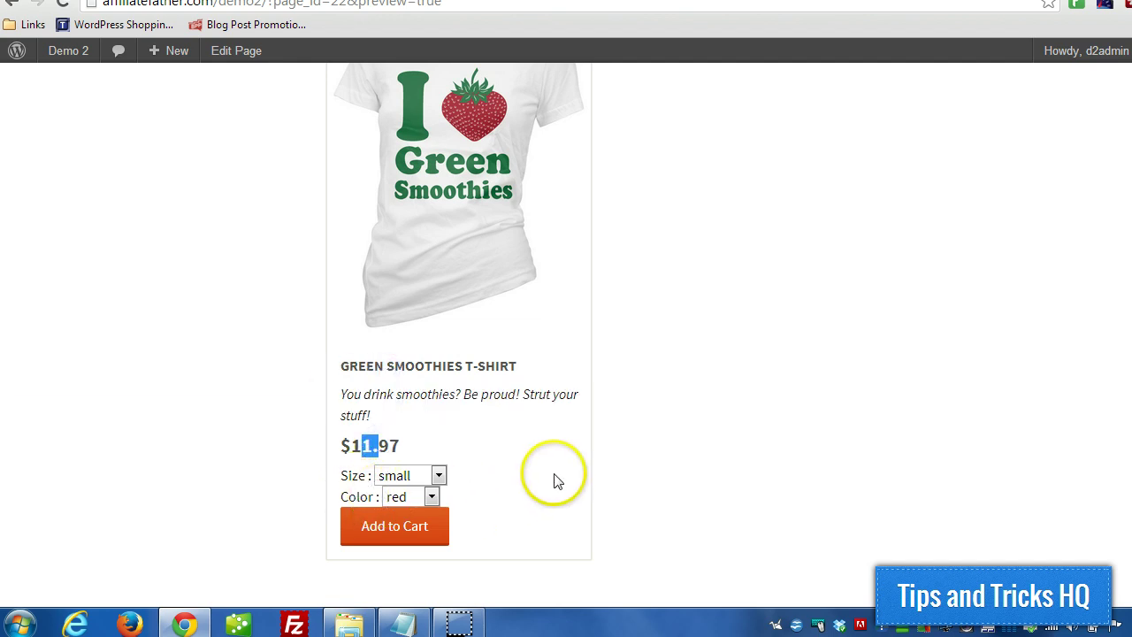
scroll(553, 464, down, 1)
click(546, 427)
scroll(580, 407, up, 1)
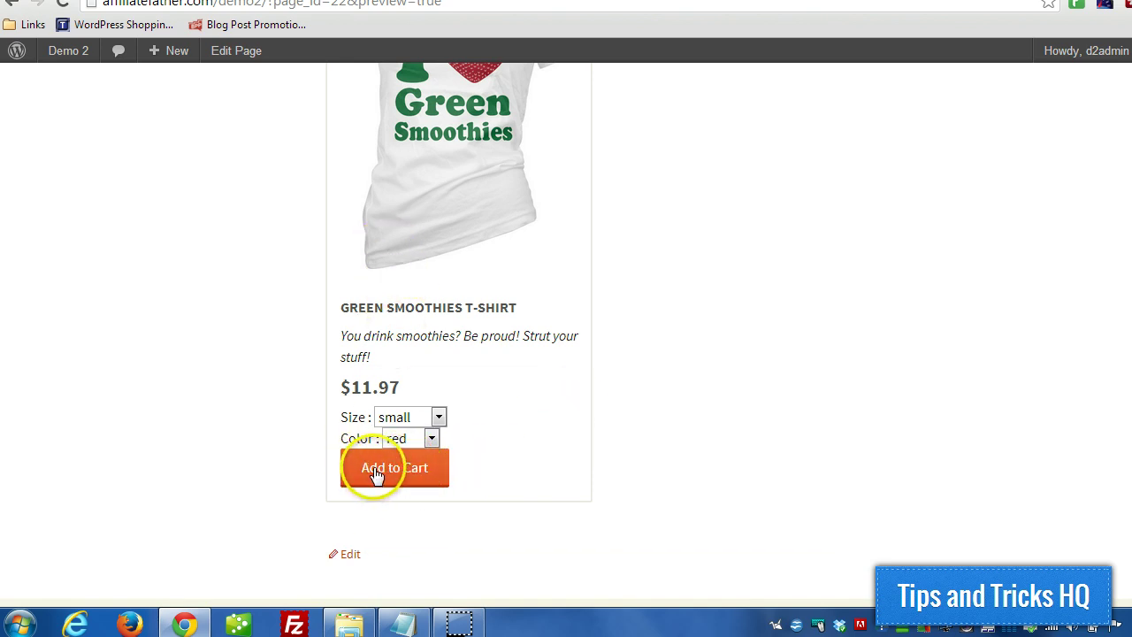
scroll(576, 430, up, 3)
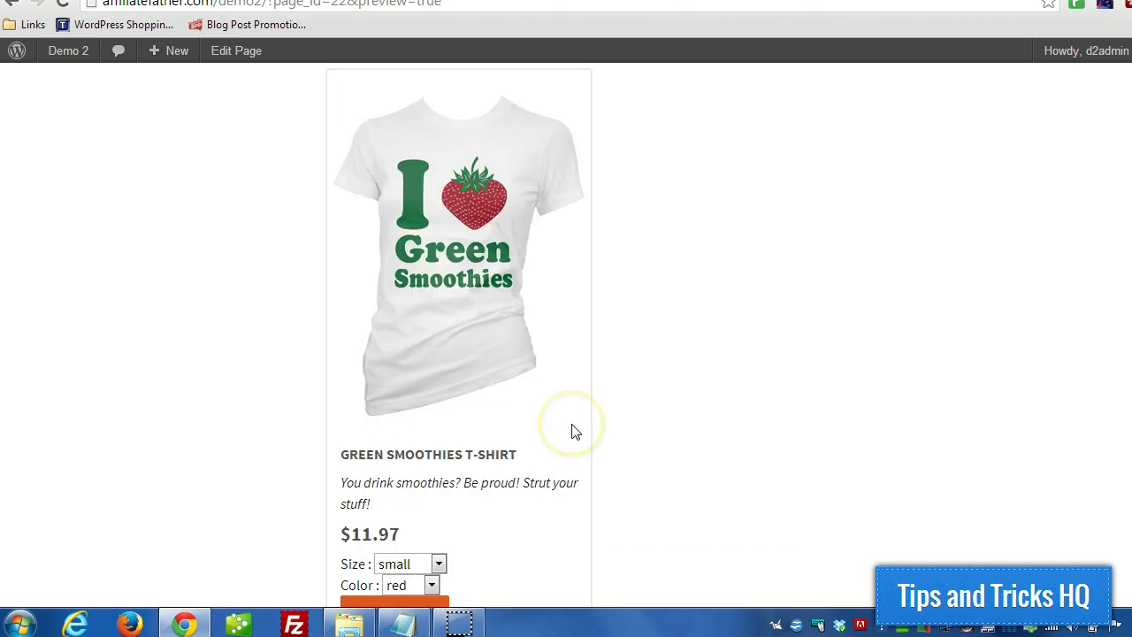
scroll(575, 431, down, 2)
Step: Return to the page editor and select the shortcode's thumbnail and description attributes
key(ctrl+w)
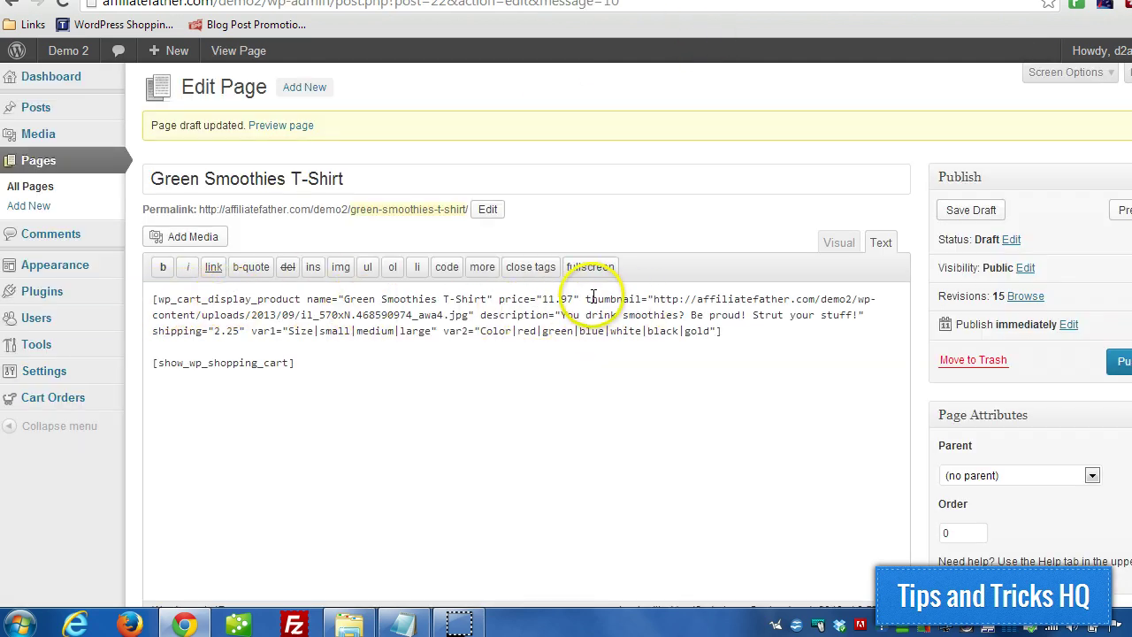
drag(586, 299, 863, 316)
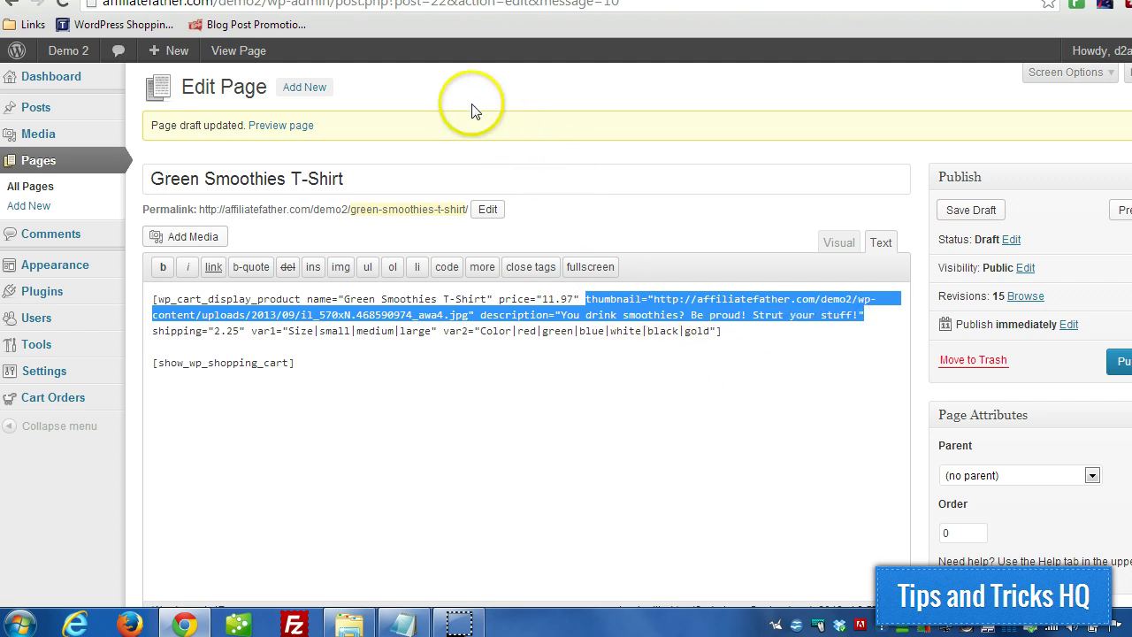